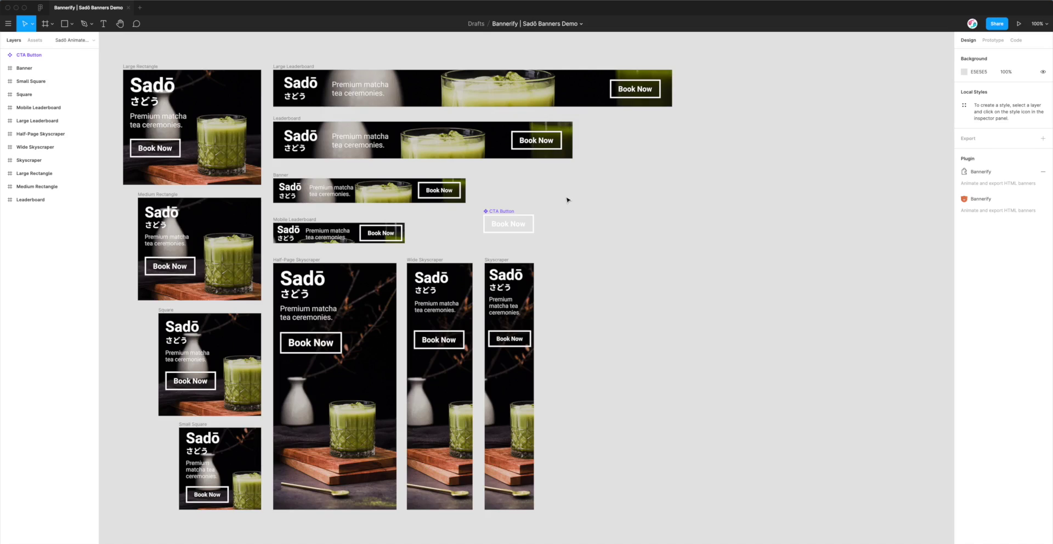
Show the 'bannerify' Community search results and open the Bannerify HTML Exporter plugin page
{"action": "scroll", "coordinate": [566, 198], "scroll_direction": "right", "scroll_amount": 1}
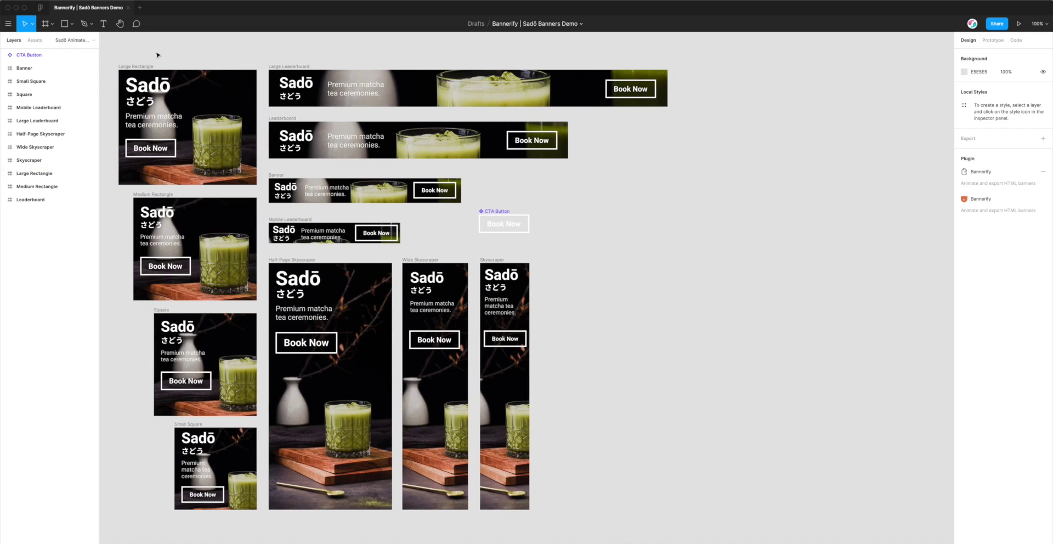
{"action": "left_click", "coordinate": [40, 9]}
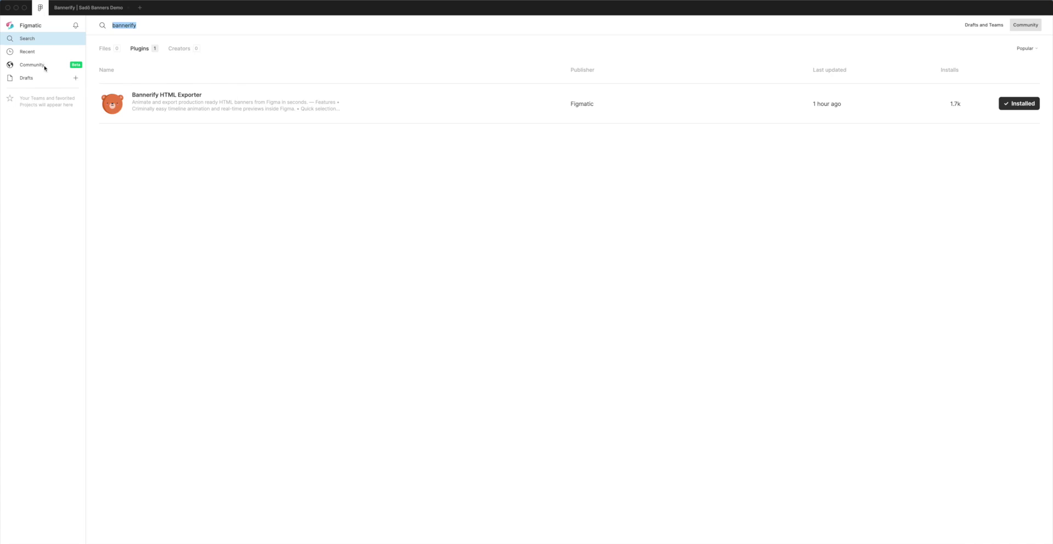
{"action": "left_click", "coordinate": [140, 25]}
{"action": "left_click", "coordinate": [178, 95]}
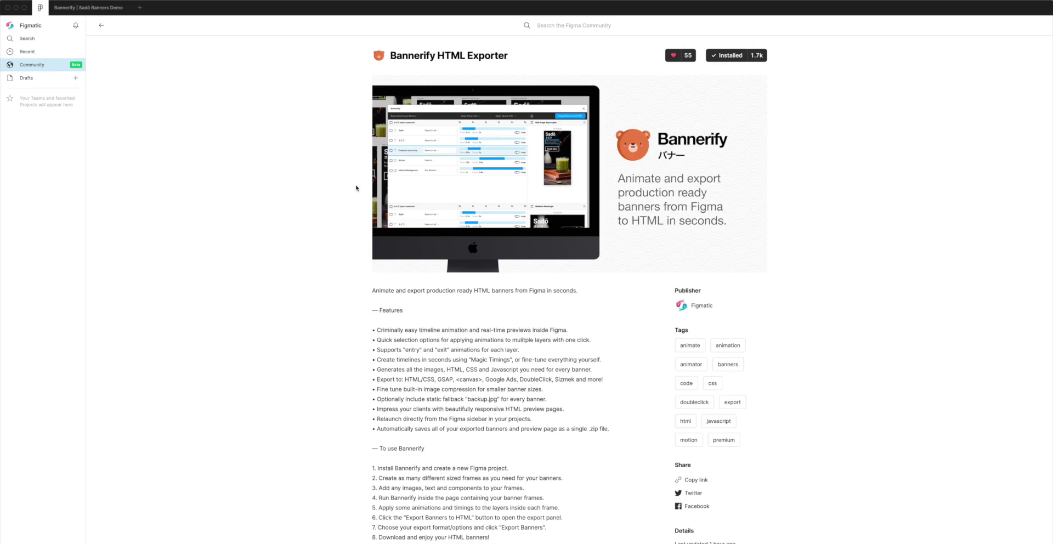
{"action": "scroll", "coordinate": [356, 188], "scroll_direction": "down", "scroll_amount": 2}
{"action": "scroll", "coordinate": [356, 188], "scroll_direction": "down", "scroll_amount": 5}
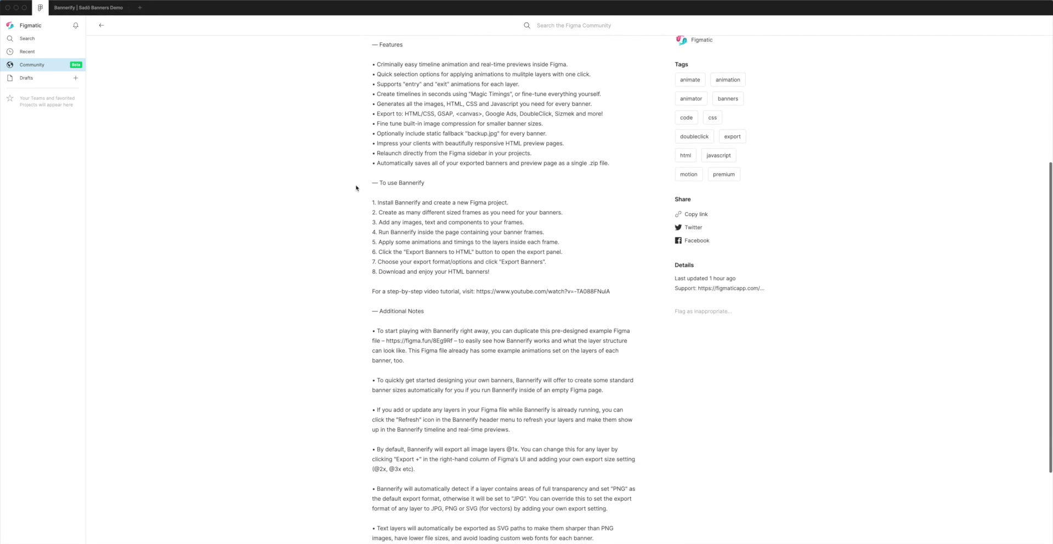
{"action": "left_click_drag", "start_coordinate": [372, 311], "coordinate": [428, 311]}
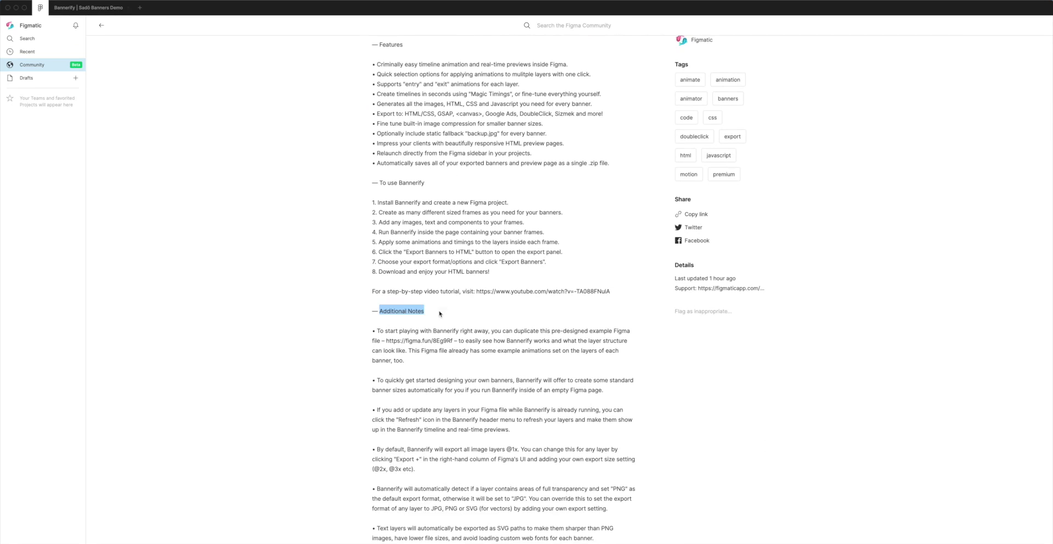
{"action": "left_click", "coordinate": [429, 305]}
{"action": "scroll", "coordinate": [430, 306], "scroll_direction": "down", "scroll_amount": 1}
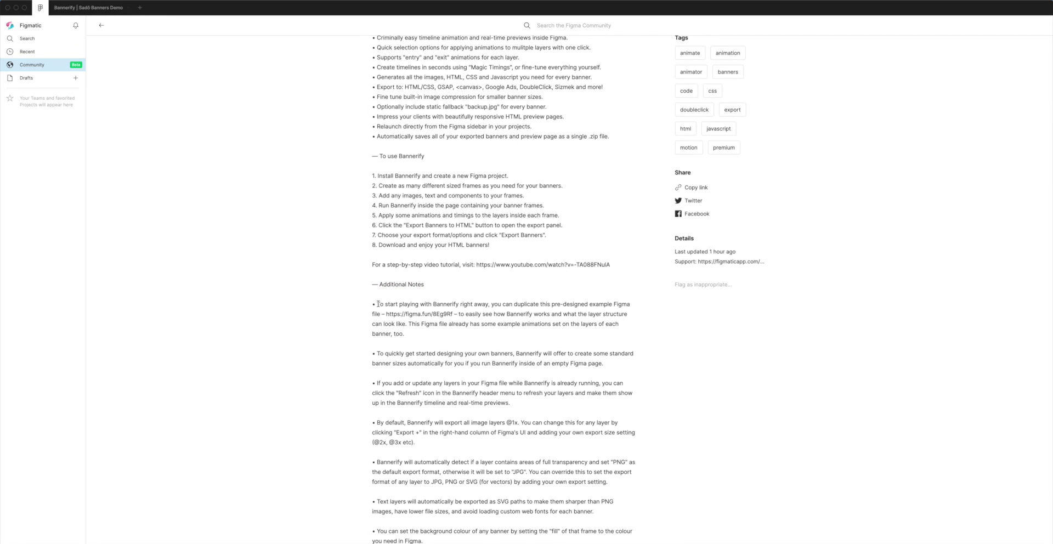
{"action": "mouse_move", "coordinate": [386, 314]}
{"action": "left_mouse_down"}
{"action": "mouse_move", "coordinate": [454, 314]}
{"action": "mouse_move", "coordinate": [389, 313]}
{"action": "left_mouse_up"}
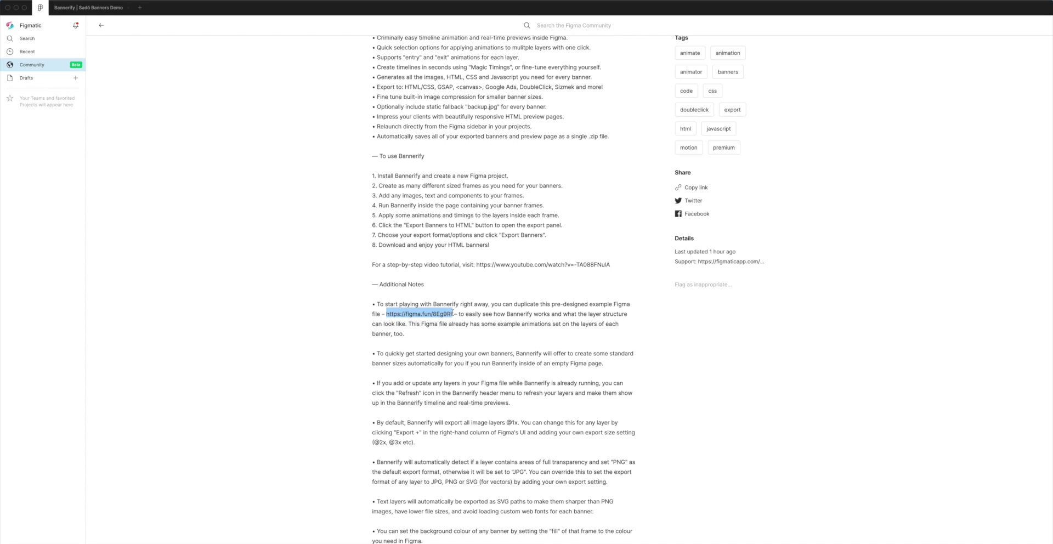
{"action": "left_click", "coordinate": [452, 314]}
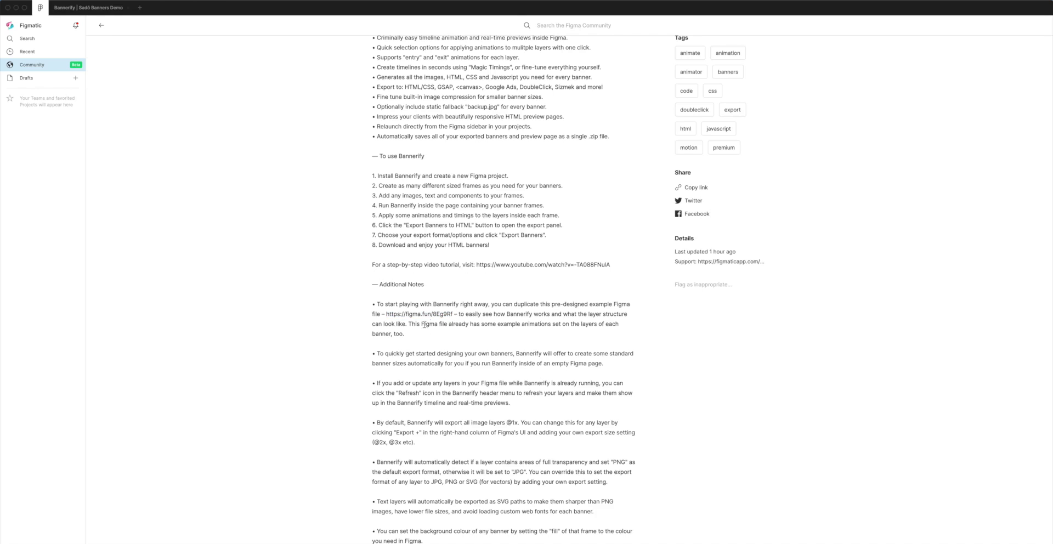
Scroll back to the top of the plugin page and return to the Sadō banners design file
{"action": "scroll", "coordinate": [469, 320], "scroll_direction": "up", "scroll_amount": 1}
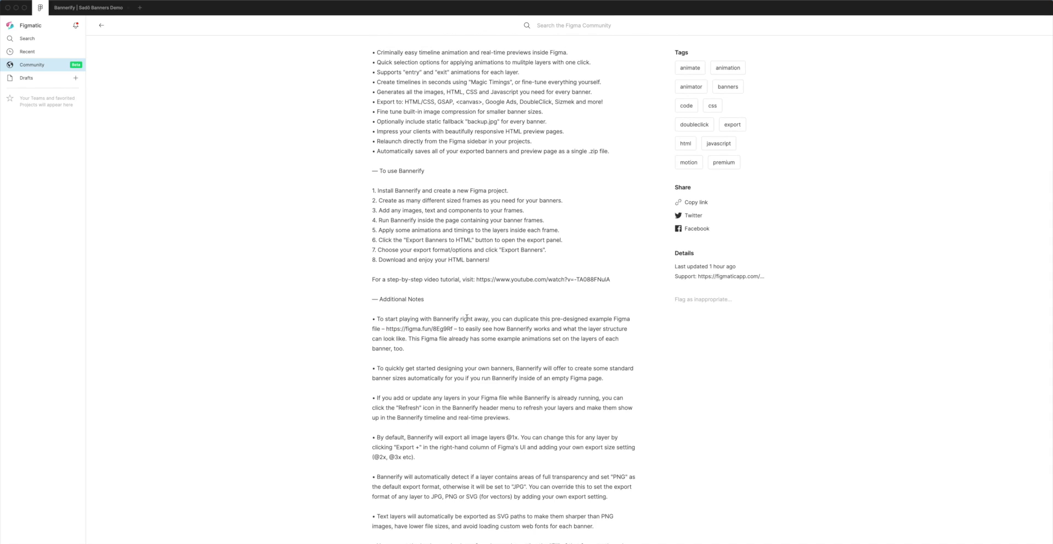
{"action": "scroll", "coordinate": [458, 319], "scroll_direction": "up", "scroll_amount": 1}
{"action": "scroll", "coordinate": [459, 321], "scroll_direction": "up", "scroll_amount": 1}
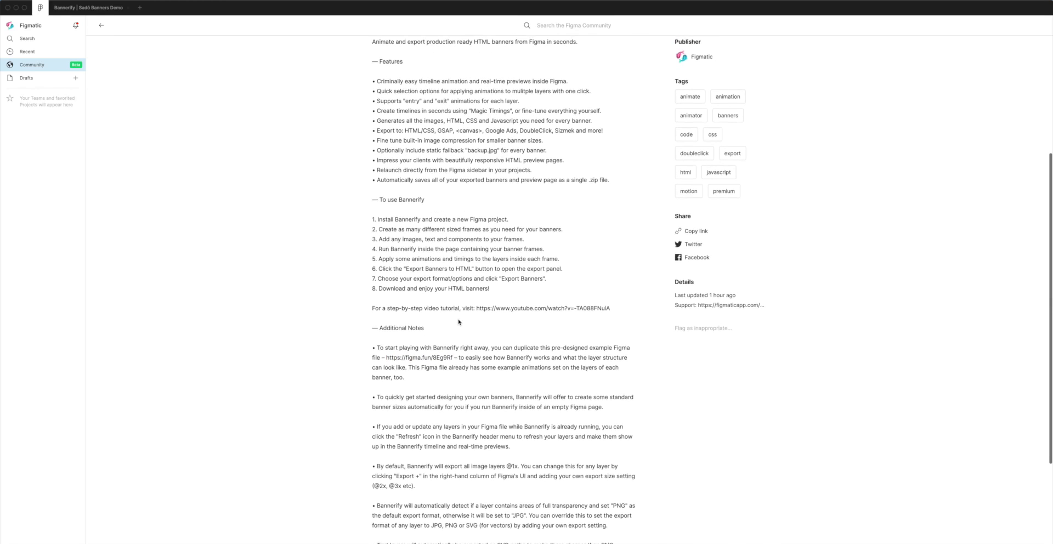
{"action": "scroll", "coordinate": [459, 322], "scroll_direction": "up", "scroll_amount": 4}
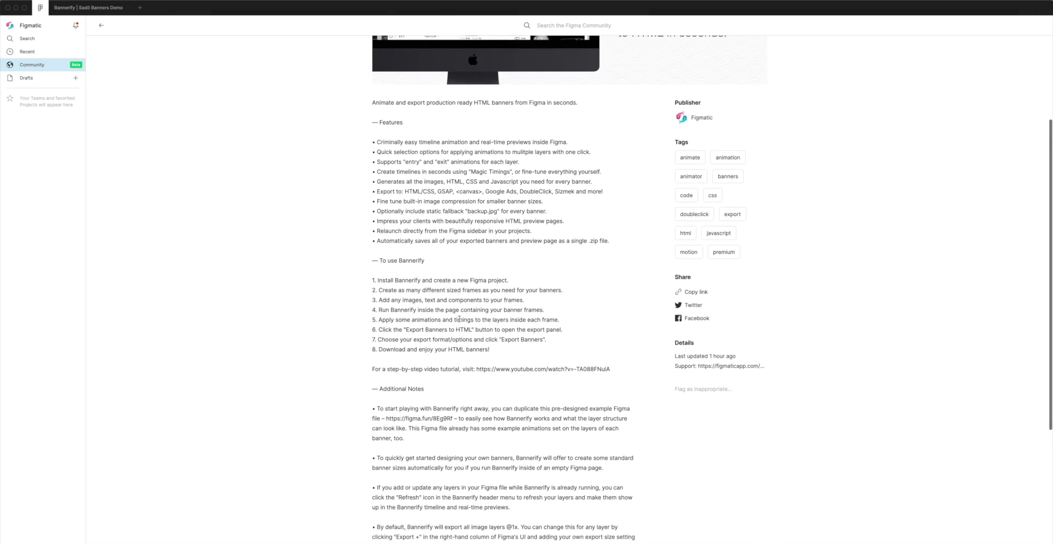
{"action": "scroll", "coordinate": [399, 288], "scroll_direction": "up", "scroll_amount": 1}
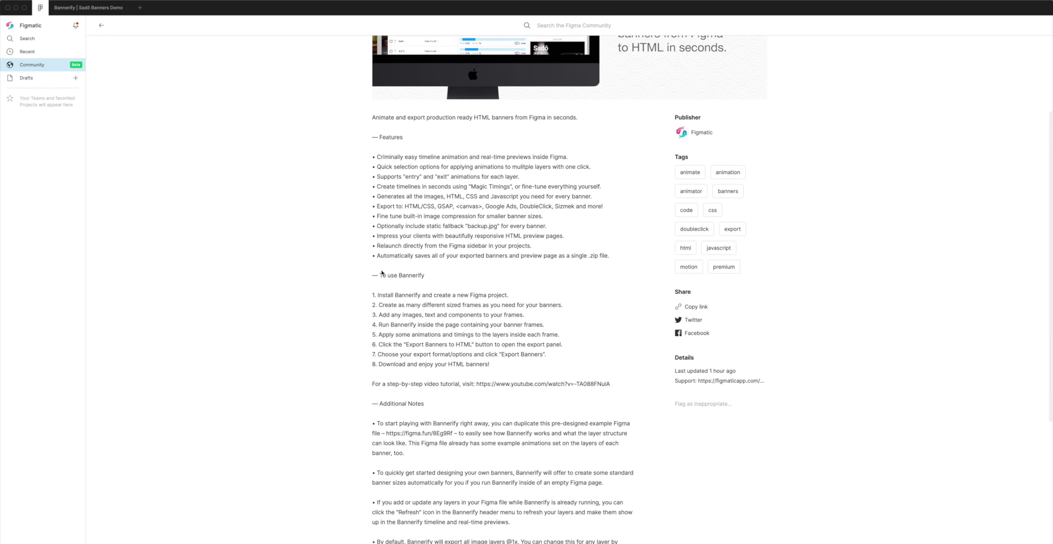
{"action": "scroll", "coordinate": [382, 269], "scroll_direction": "up", "scroll_amount": 10}
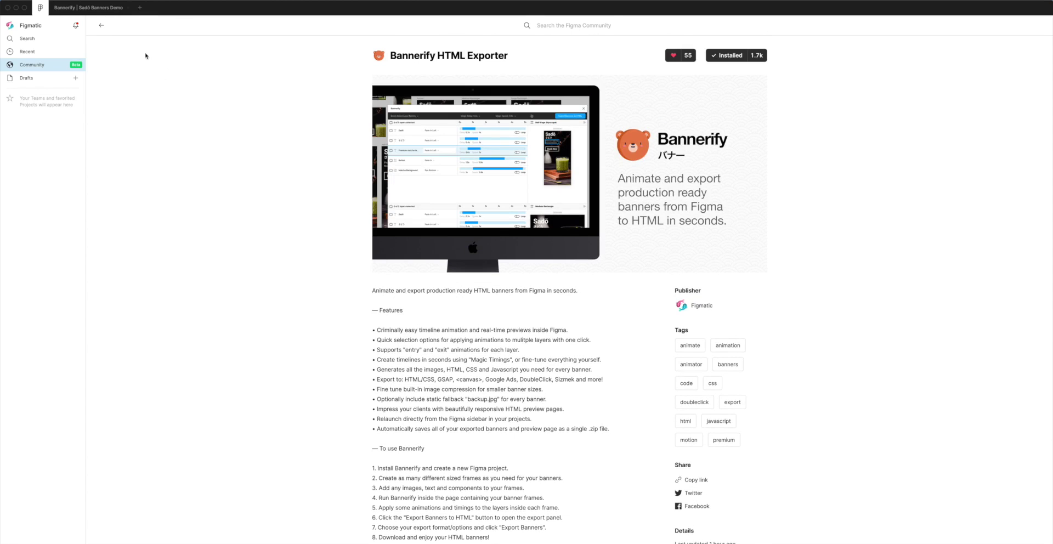
{"action": "left_click", "coordinate": [90, 12]}
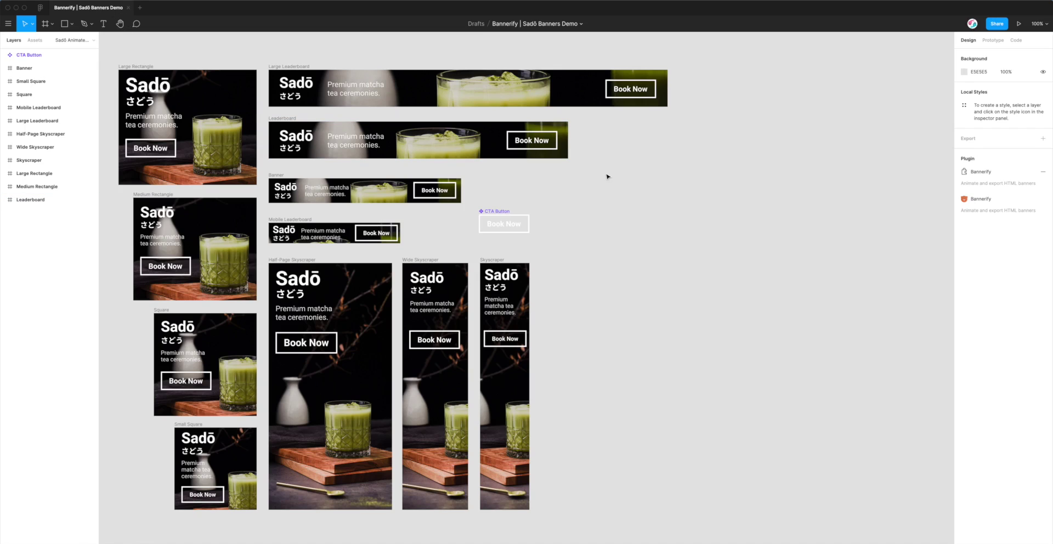
Launch Bannerify HTML Exporter from the canvas context menu's Plugins submenu in the Sadō file
{"action": "scroll", "coordinate": [607, 176], "scroll_direction": "left", "scroll_amount": 1}
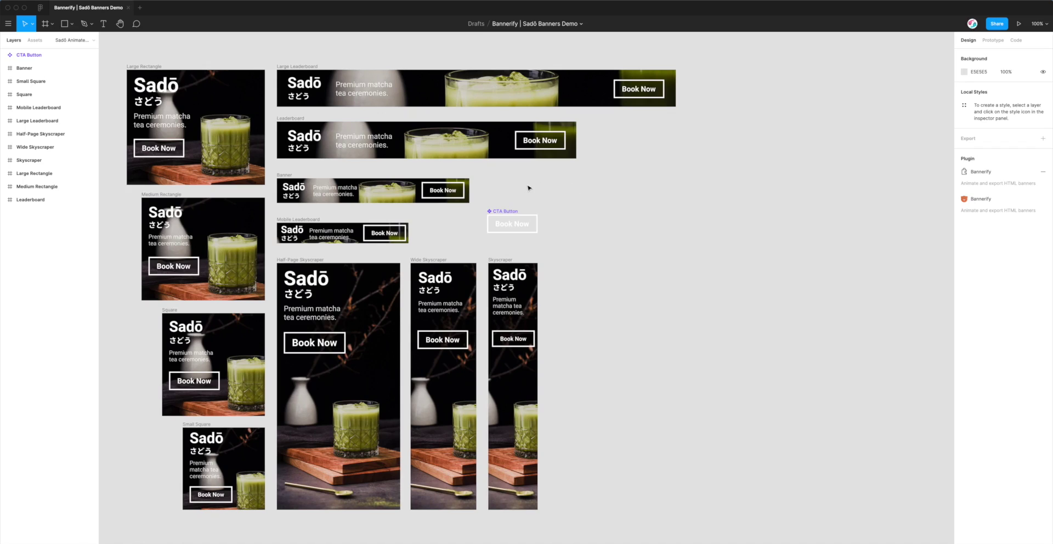
{"action": "right_click", "coordinate": [430, 215]}
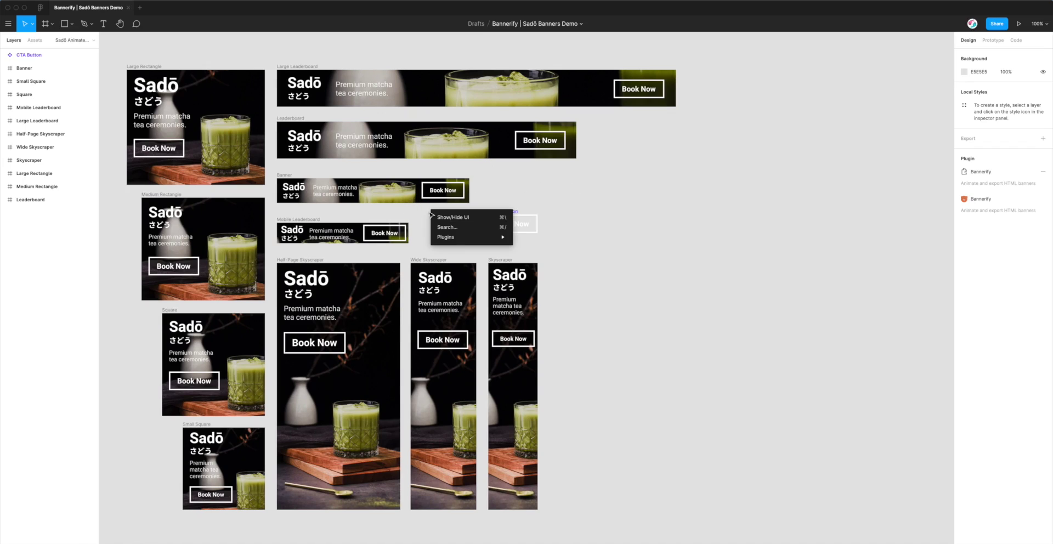
{"action": "mouse_move", "coordinate": [460, 239]}
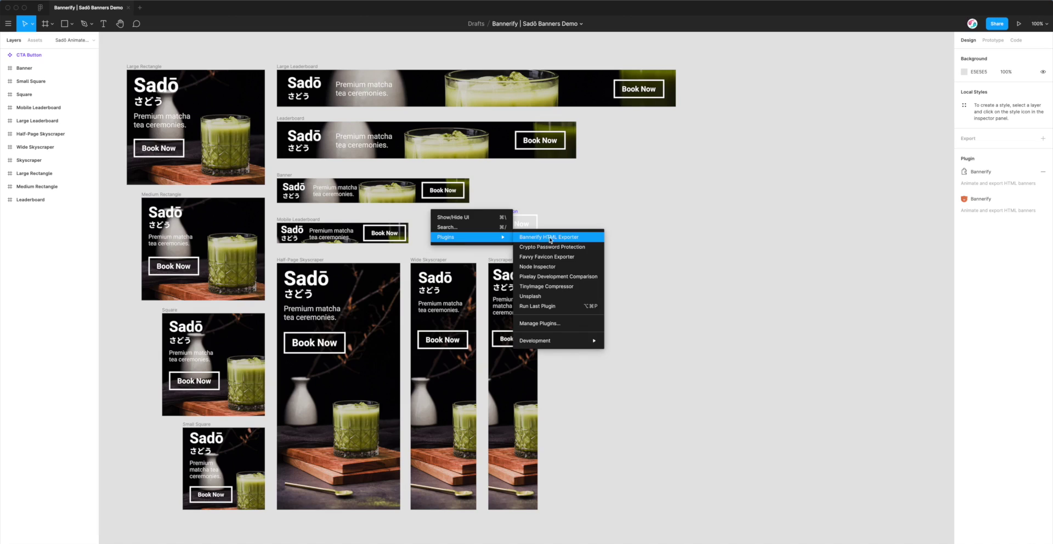
{"action": "left_click", "coordinate": [554, 240]}
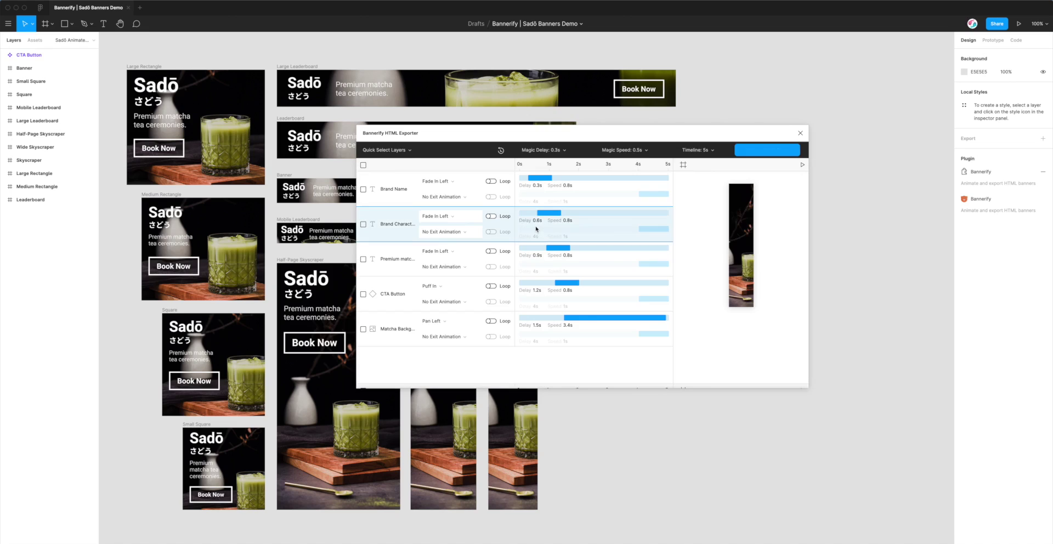
{"action": "scroll", "coordinate": [589, 291], "scroll_direction": "down", "scroll_amount": 5}
{"action": "scroll", "coordinate": [588, 291], "scroll_direction": "down", "scroll_amount": 2}
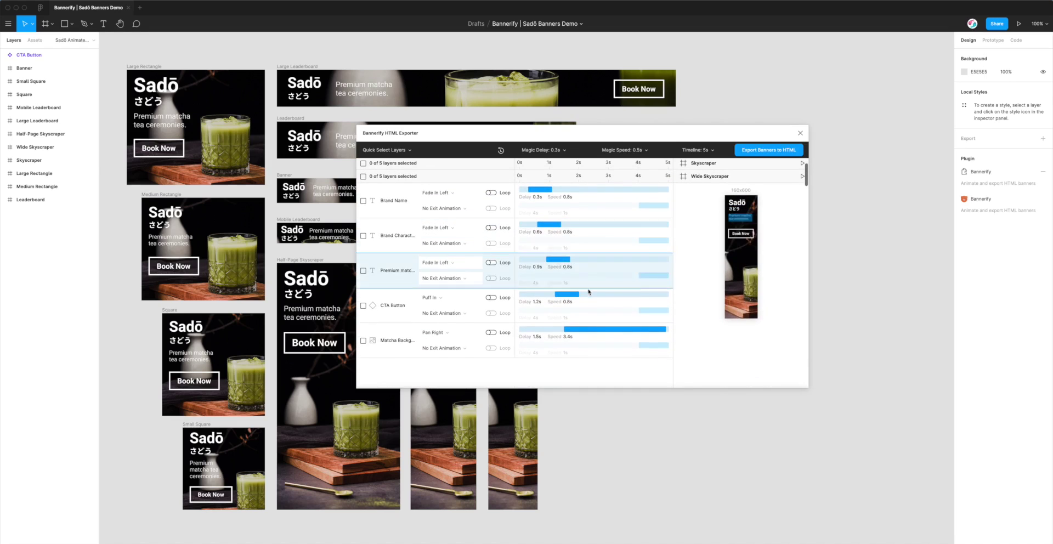
{"action": "scroll", "coordinate": [459, 238], "scroll_direction": "down", "scroll_amount": 3}
{"action": "scroll", "coordinate": [595, 251], "scroll_direction": "down", "scroll_amount": 3}
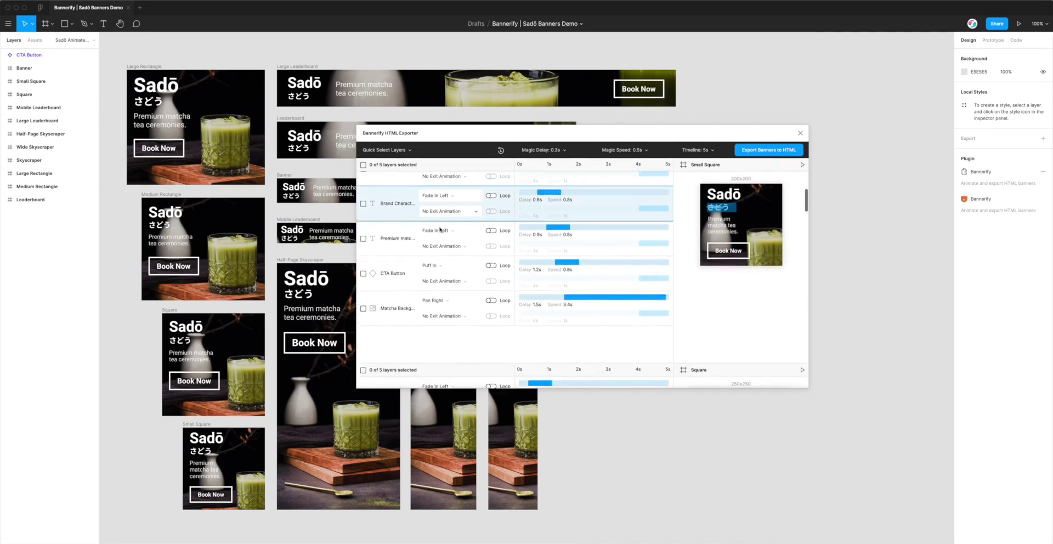
{"action": "left_click", "coordinate": [802, 165]}
{"action": "scroll", "coordinate": [784, 192], "scroll_direction": "down", "scroll_amount": 3}
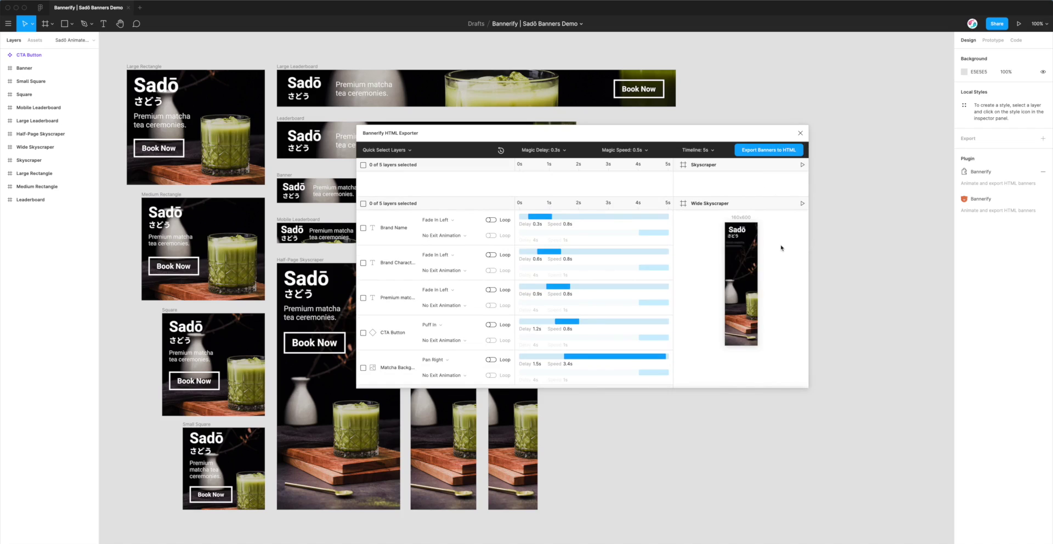
{"action": "scroll", "coordinate": [773, 250], "scroll_direction": "down", "scroll_amount": 5}
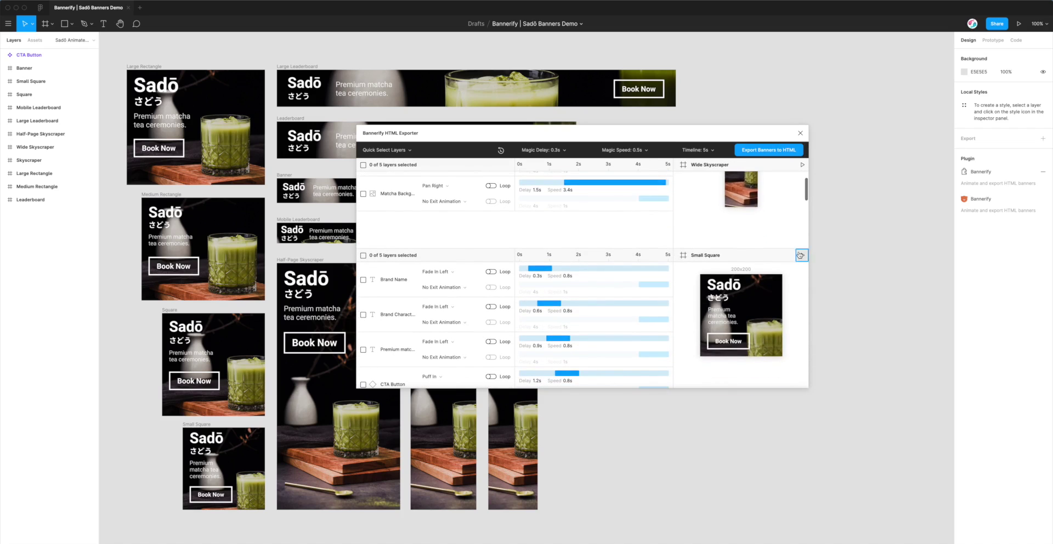
{"action": "left_click", "coordinate": [801, 255]}
{"action": "scroll", "coordinate": [735, 228], "scroll_direction": "down", "scroll_amount": 1}
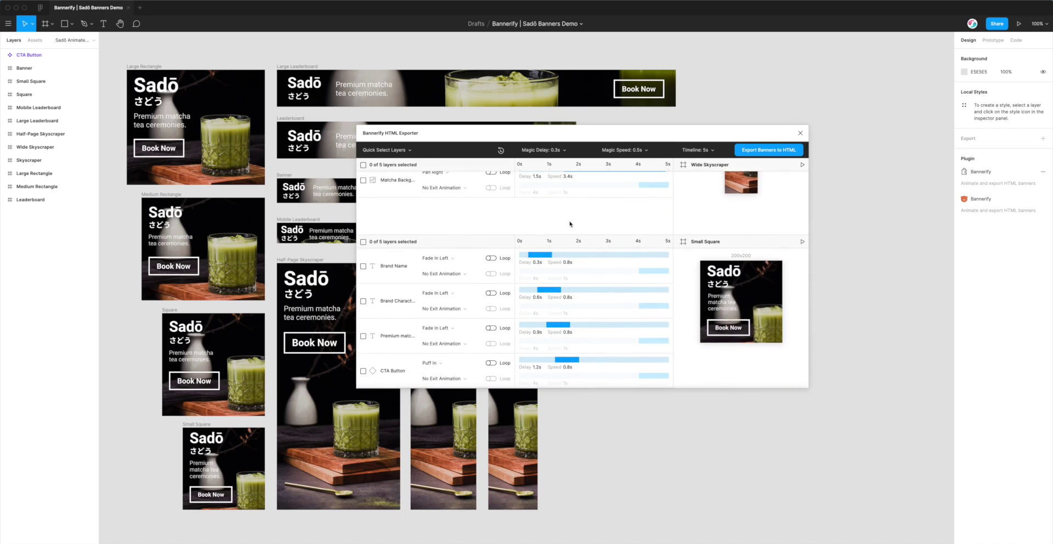
{"action": "scroll", "coordinate": [570, 225], "scroll_direction": "up", "scroll_amount": 6}
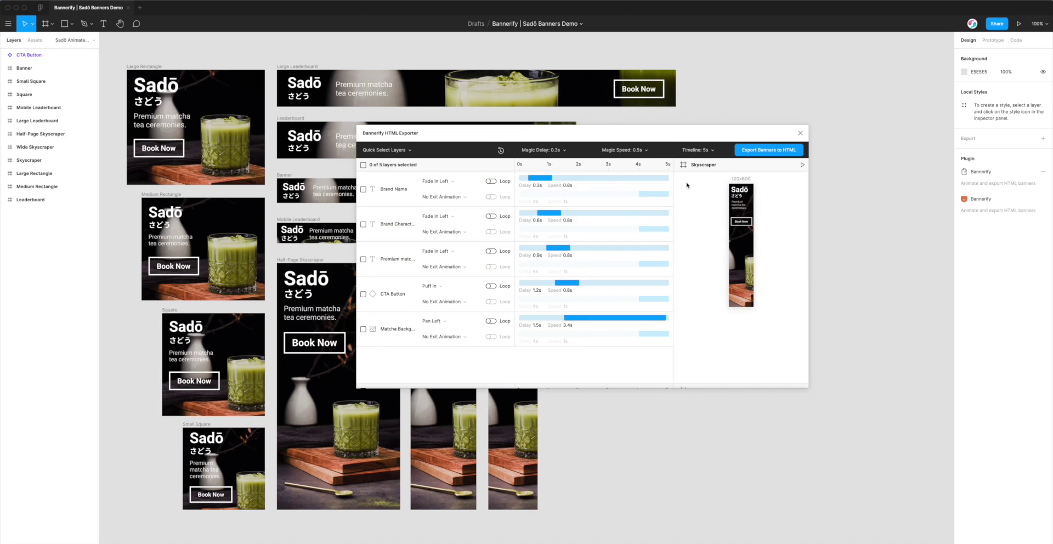
{"action": "left_click", "coordinate": [801, 165]}
Set the Bannerify export platform to FlashTalking and export all 11 banners to HTML
{"action": "left_click", "coordinate": [759, 151]}
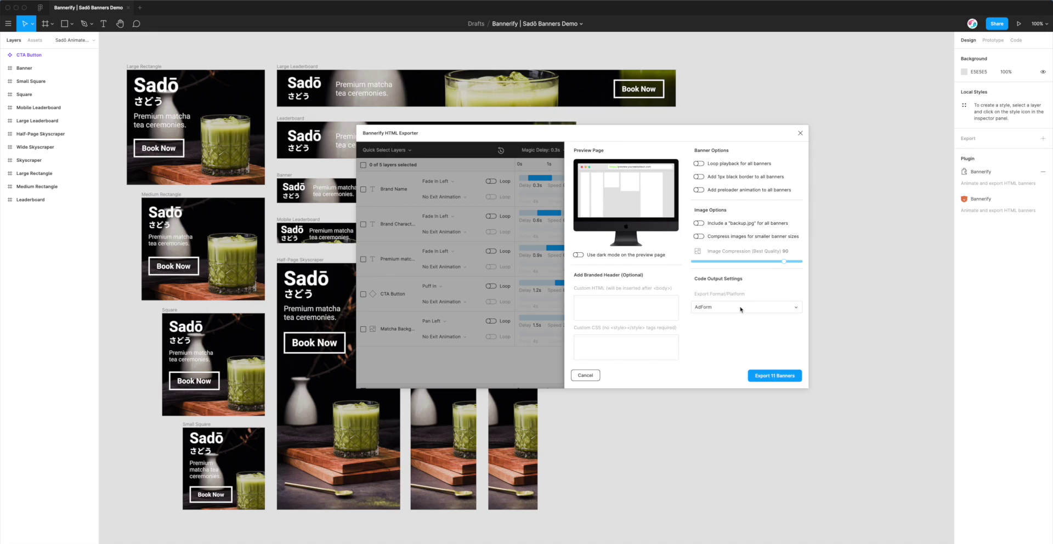
{"action": "left_click", "coordinate": [725, 308]}
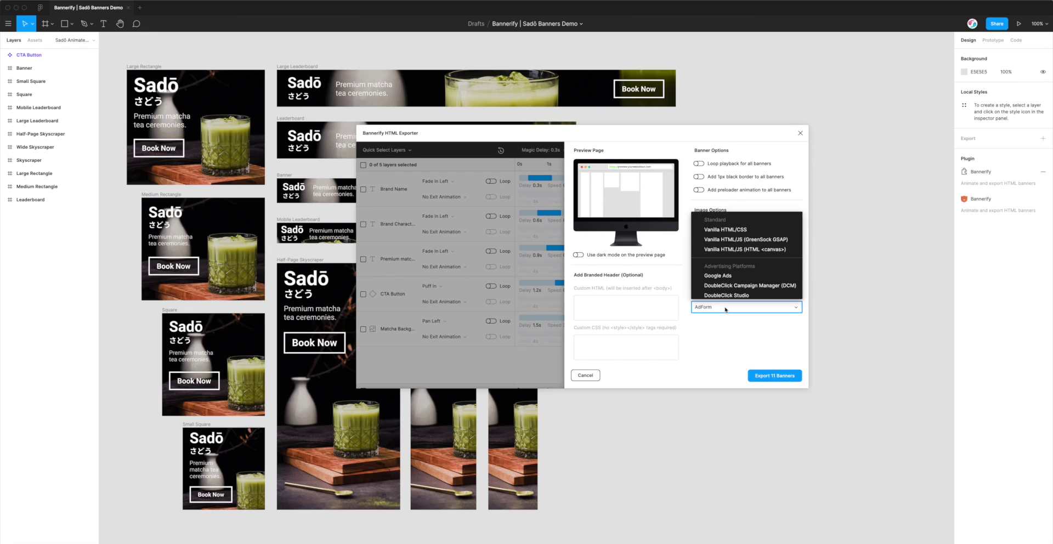
{"action": "scroll", "coordinate": [720, 257], "scroll_direction": "up", "scroll_amount": 3}
{"action": "scroll", "coordinate": [719, 253], "scroll_direction": "down", "scroll_amount": 2}
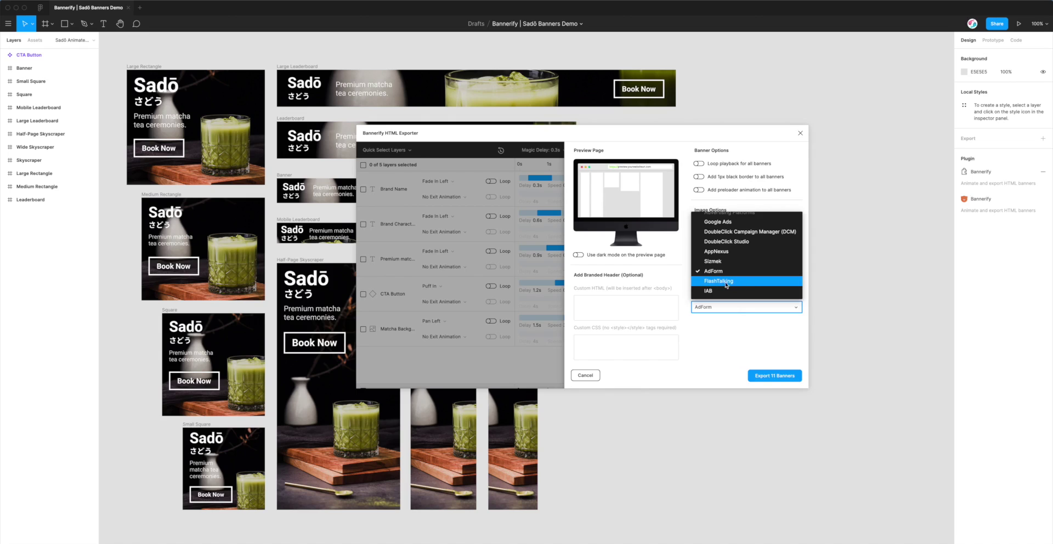
{"action": "left_click", "coordinate": [741, 282]}
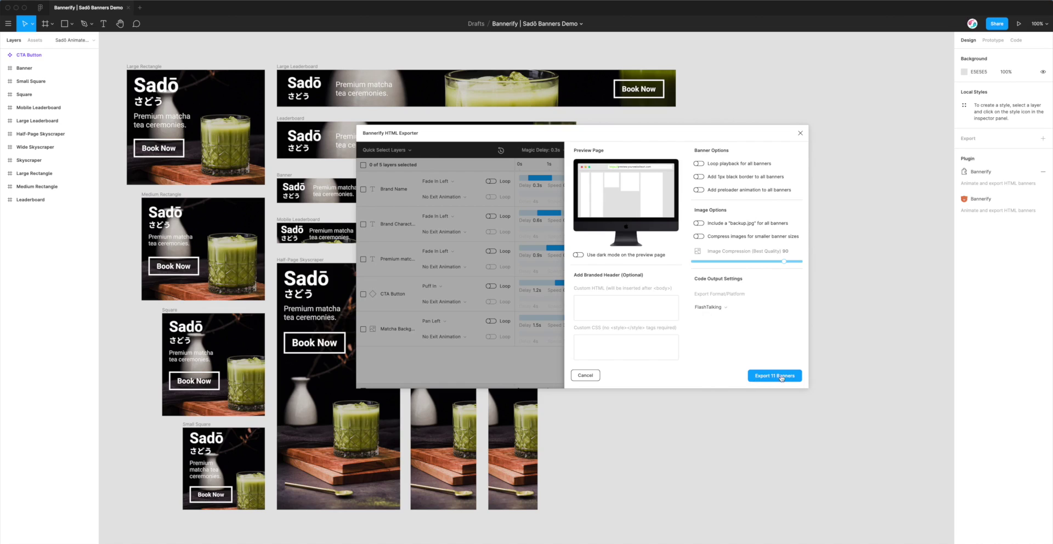
{"action": "left_click", "coordinate": [767, 377]}
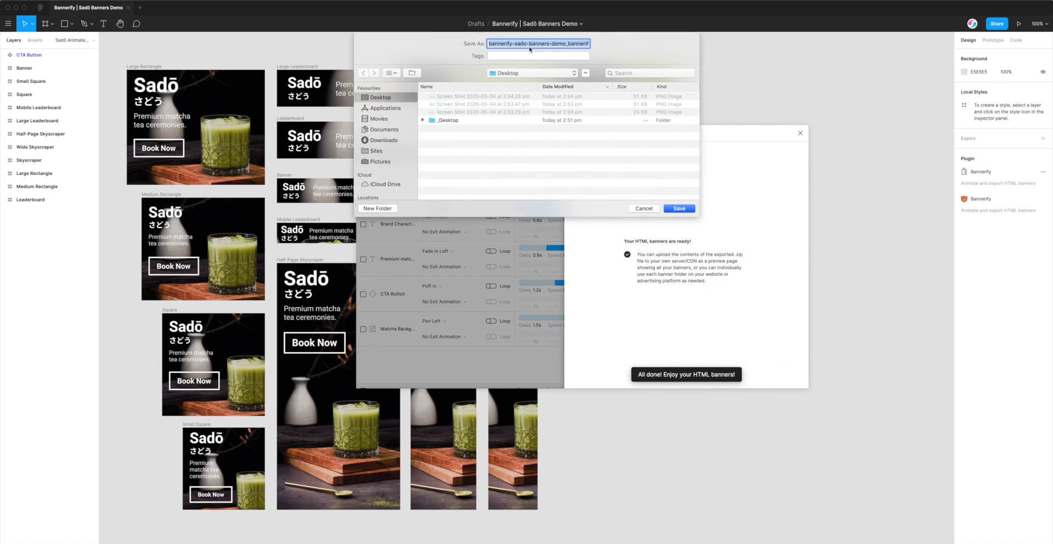
Save the bannerify-sado-banners-demo zip to the Desktop and unpack it in Finder
{"action": "left_click", "coordinate": [678, 209]}
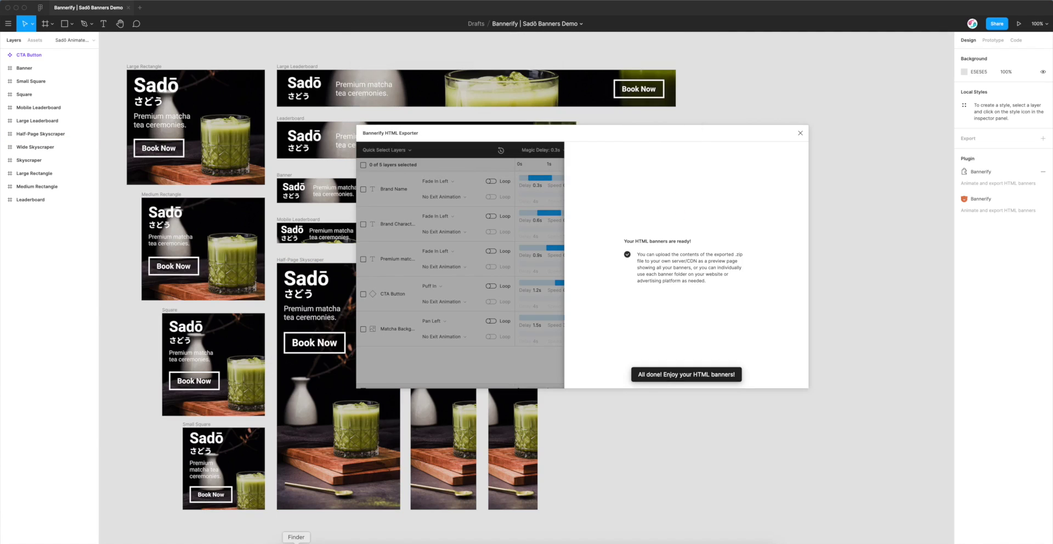
{"action": "left_click", "coordinate": [296, 542]}
{"action": "double_click", "coordinate": [229, 251]}
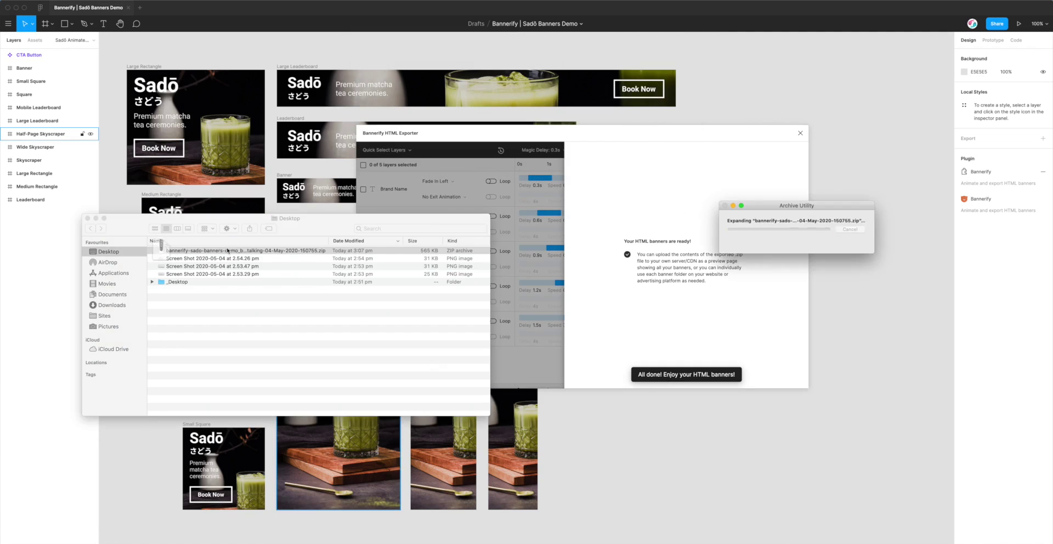
{"action": "left_click", "coordinate": [224, 251]}
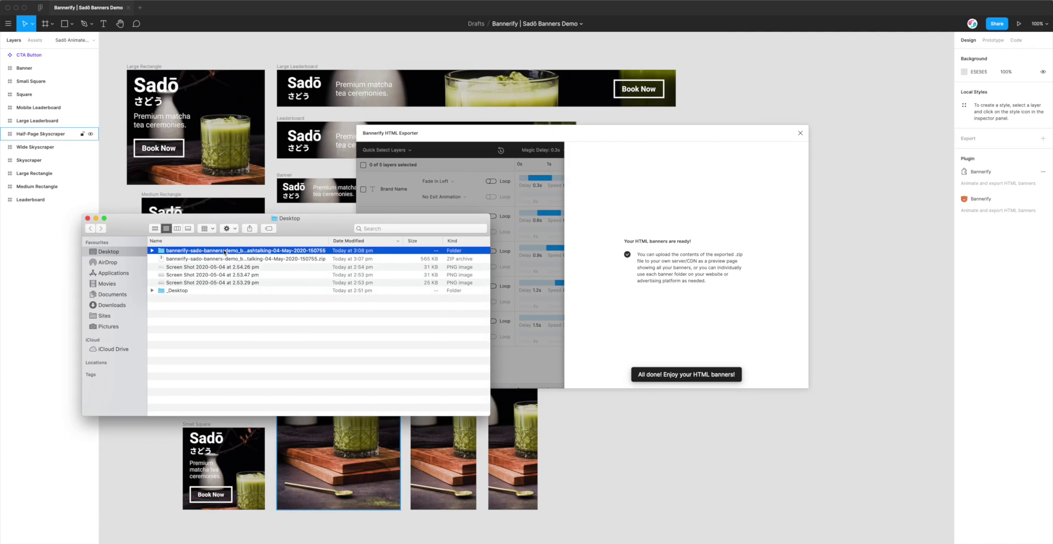
Open the unpacked FlashTalking folder to list its eleven banner-size folders and index.html
{"action": "double_click", "coordinate": [224, 251]}
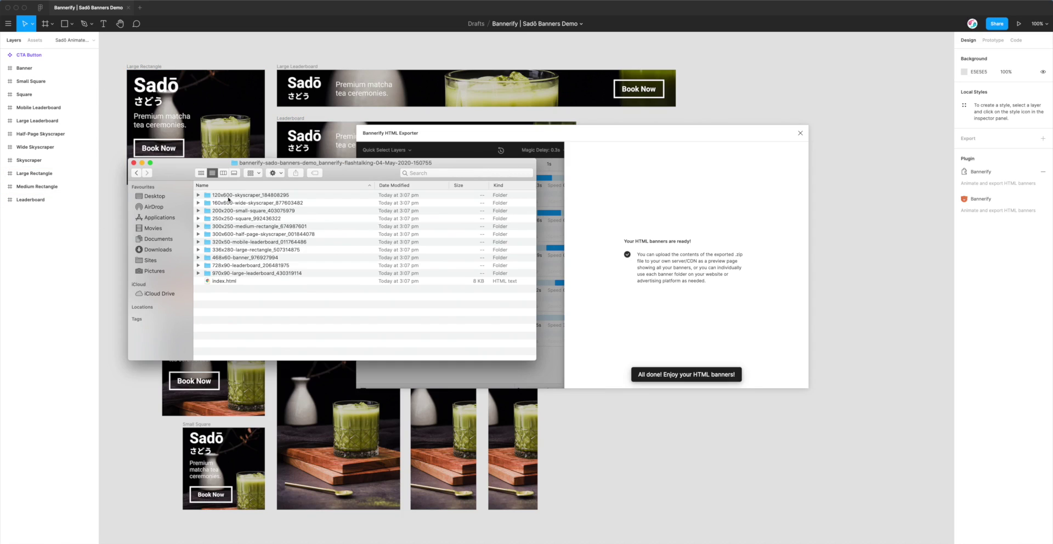
{"action": "left_click_drag", "start_coordinate": [339, 180], "coordinate": [347, 176]}
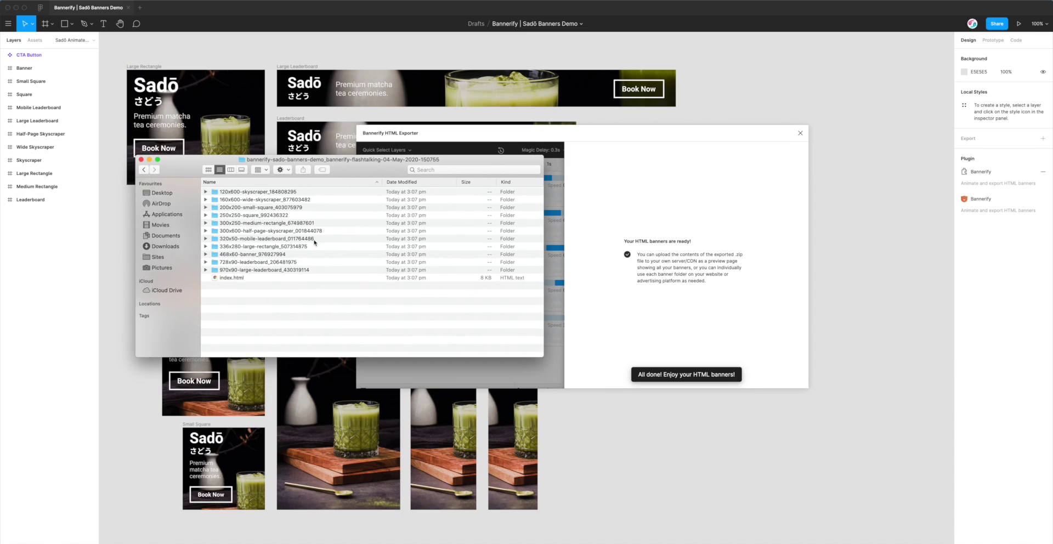
Preview index.html in a widened Chrome window and replay all banner animations twice
{"action": "double_click", "coordinate": [255, 278]}
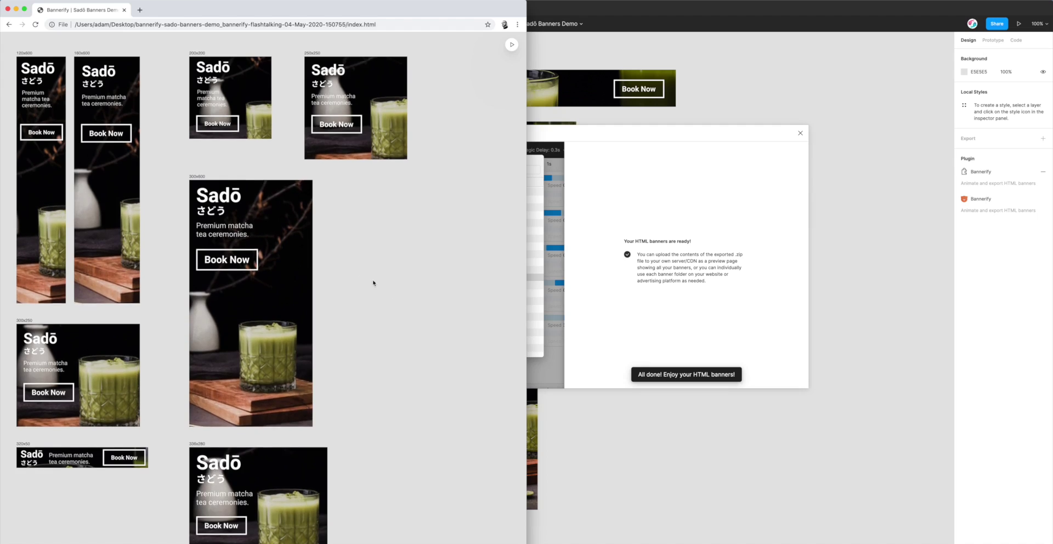
{"action": "scroll", "coordinate": [376, 292], "scroll_direction": "down", "scroll_amount": 5}
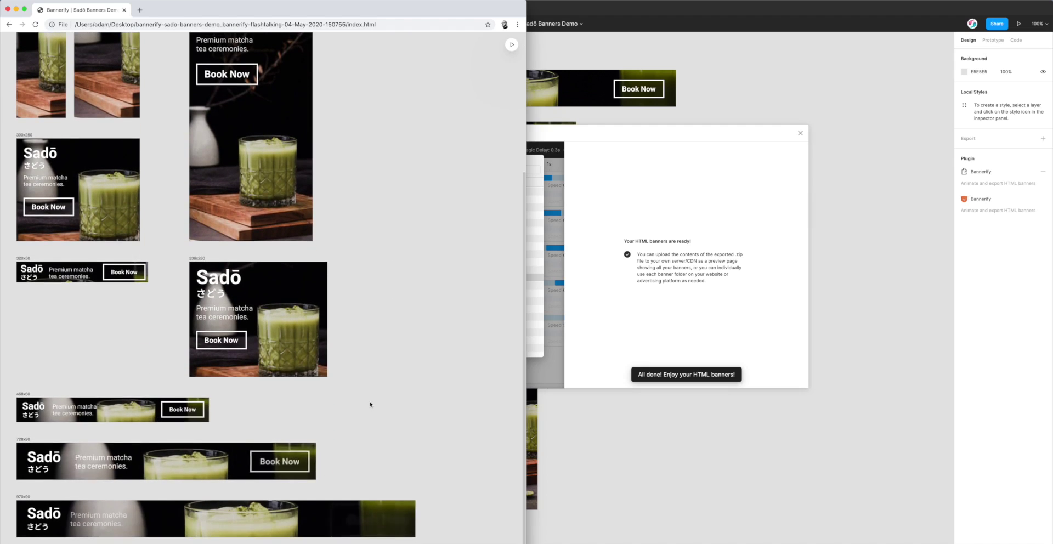
{"action": "left_click_drag", "start_coordinate": [525, 418], "coordinate": [663, 384]}
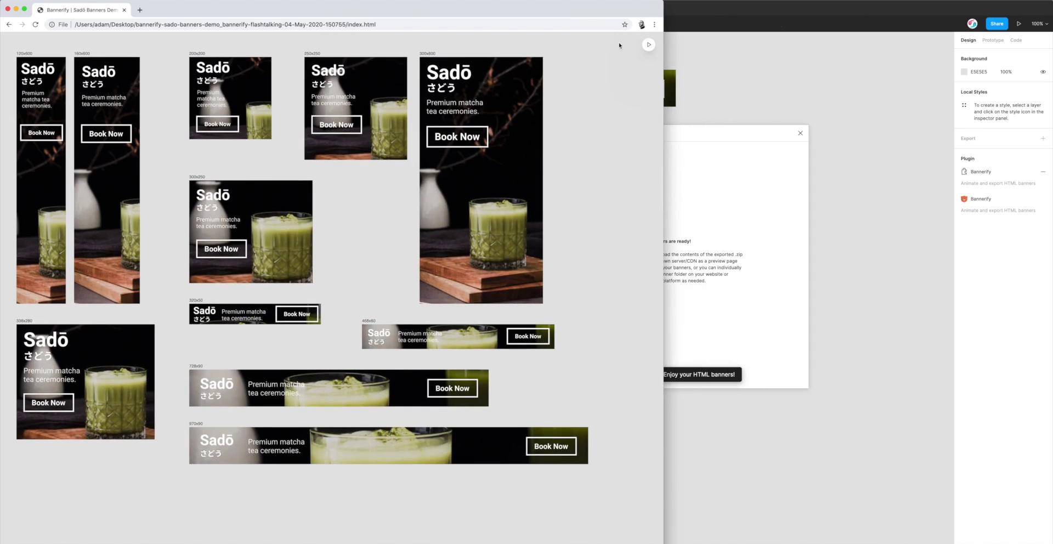
{"action": "left_click", "coordinate": [648, 47]}
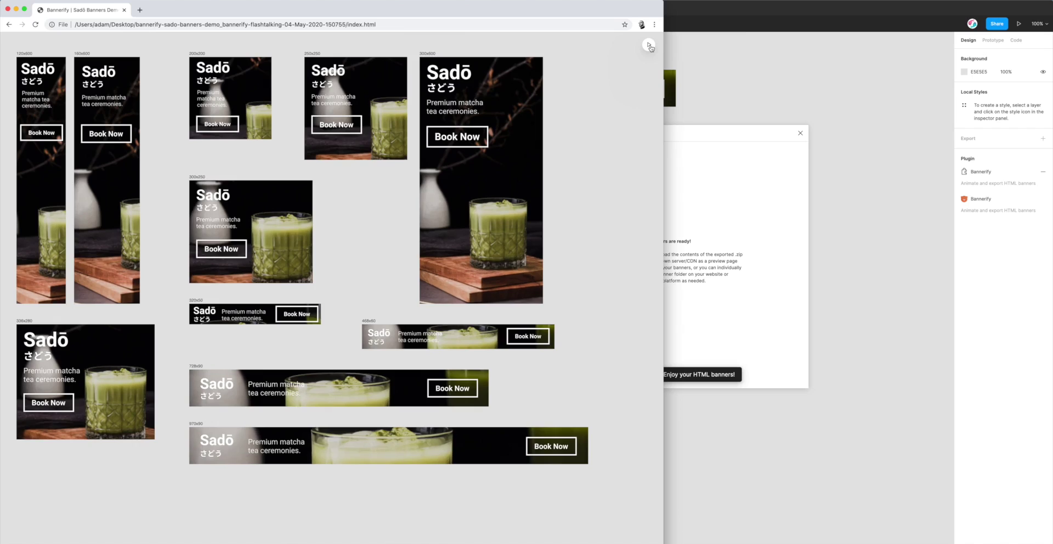
{"action": "left_click", "coordinate": [649, 46]}
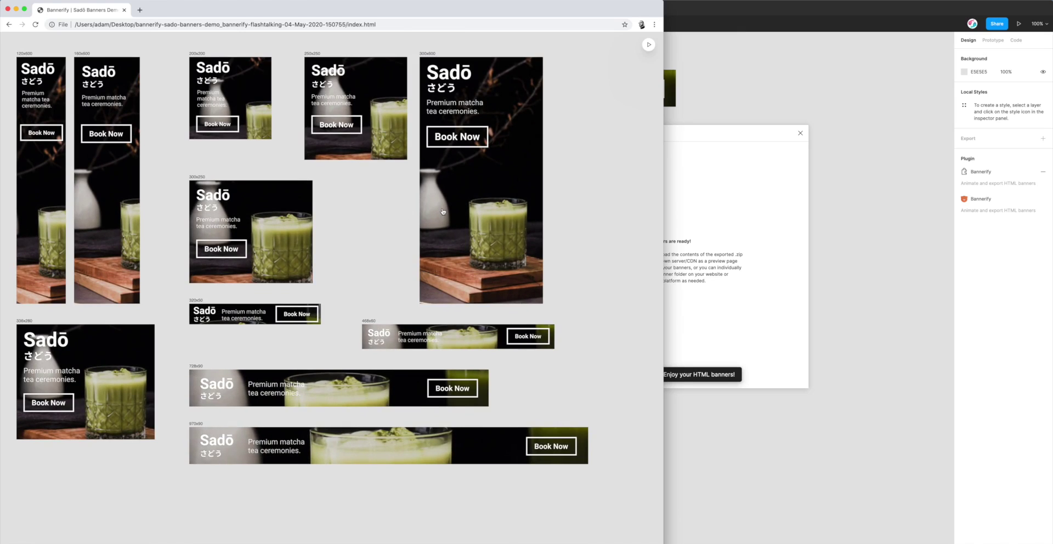
Snap Chrome to the left half of the screen and bring up the code editor
{"action": "key", "text": "ctrl+alt+Left"}
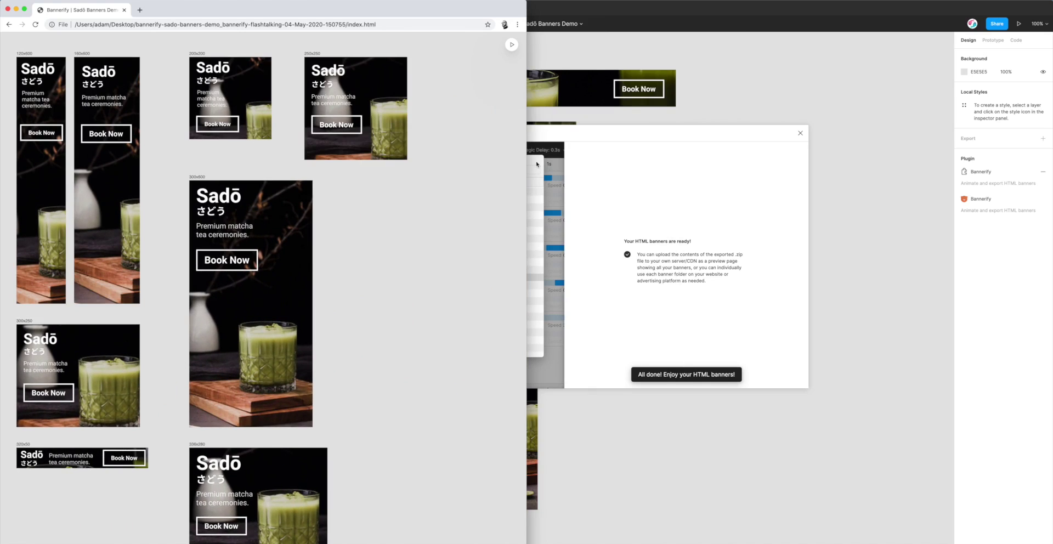
{"action": "key", "text": "super+Tab"}
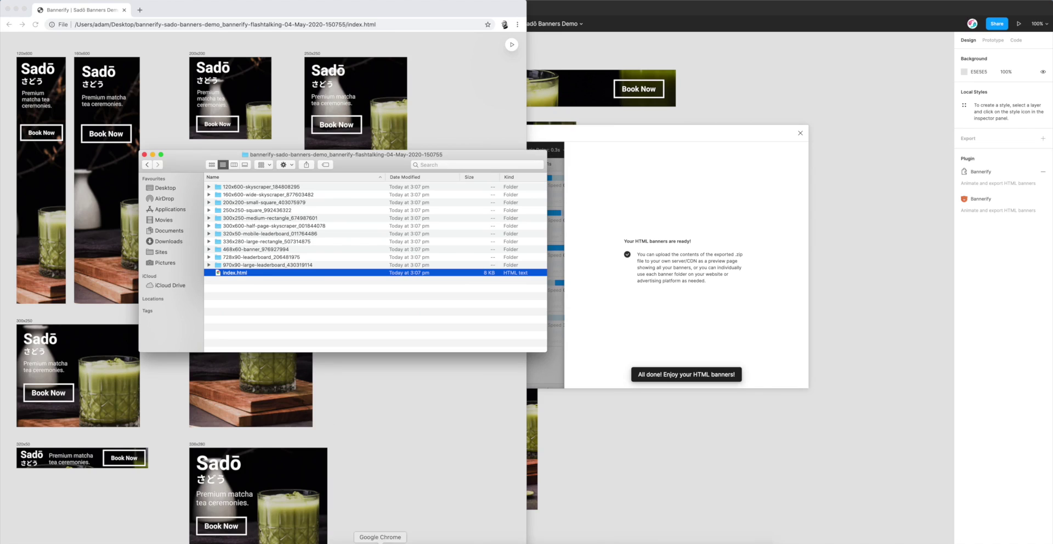
{"action": "left_click", "coordinate": [351, 543]}
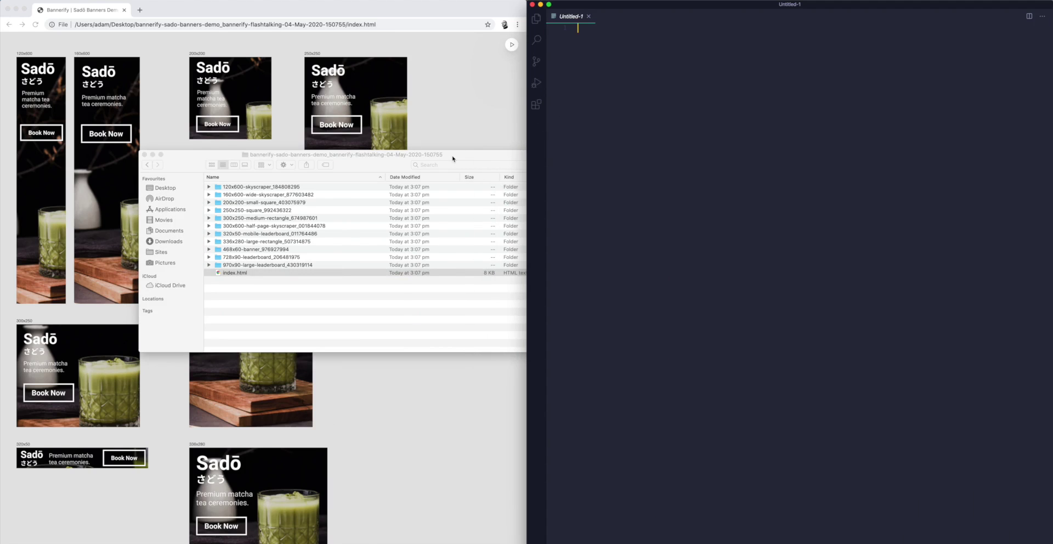
Load the 300x250-medium-rectangle banner folder into VS Code
{"action": "left_click_drag", "start_coordinate": [452, 159], "coordinate": [464, 157]}
{"action": "left_click", "coordinate": [259, 218]}
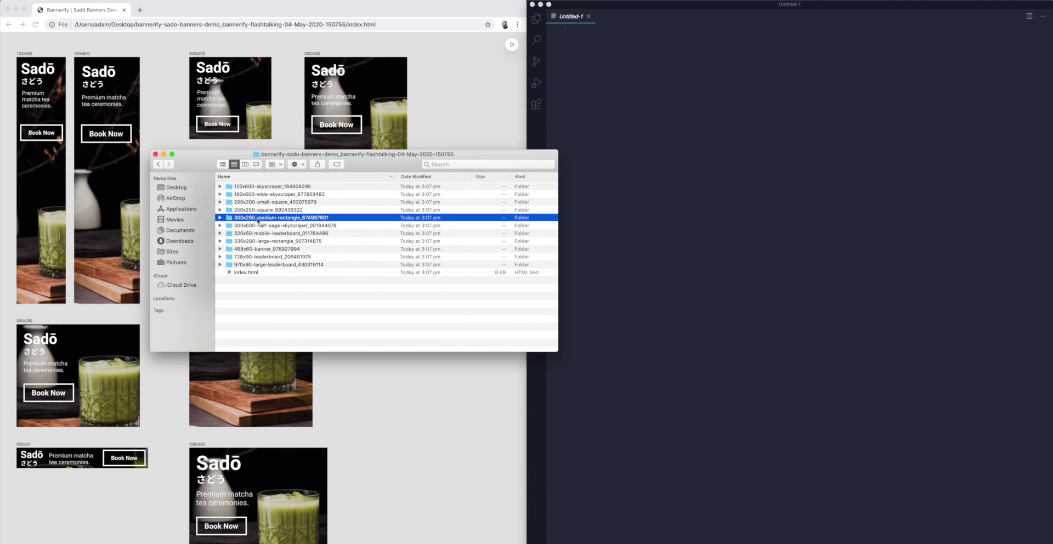
{"action": "left_click_drag", "start_coordinate": [248, 221], "coordinate": [572, 200]}
Play the 300x250 banner's index.html alone in Chrome and select it in VS Code's Explorer
{"action": "double_click", "coordinate": [258, 218]}
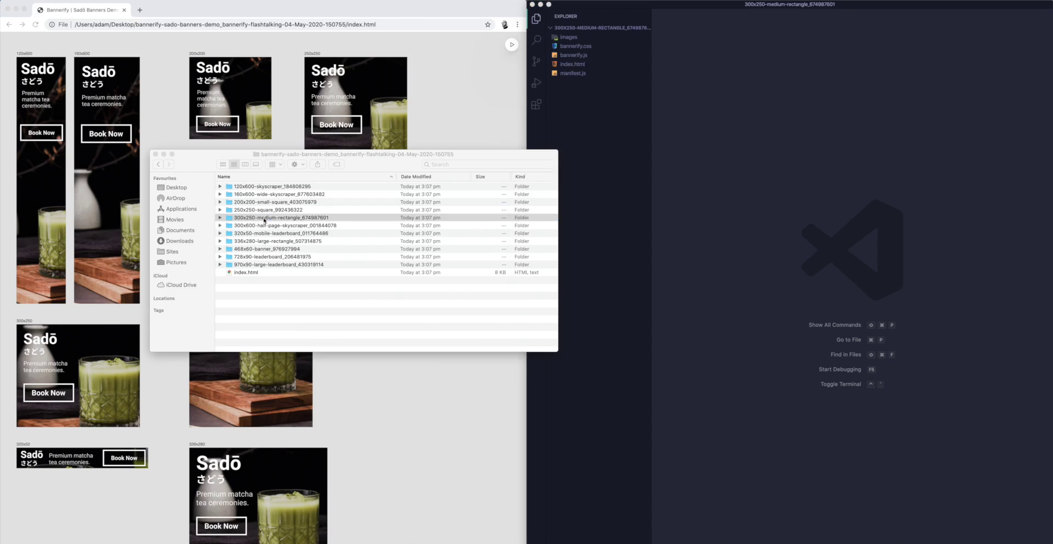
{"action": "left_click", "coordinate": [248, 211]}
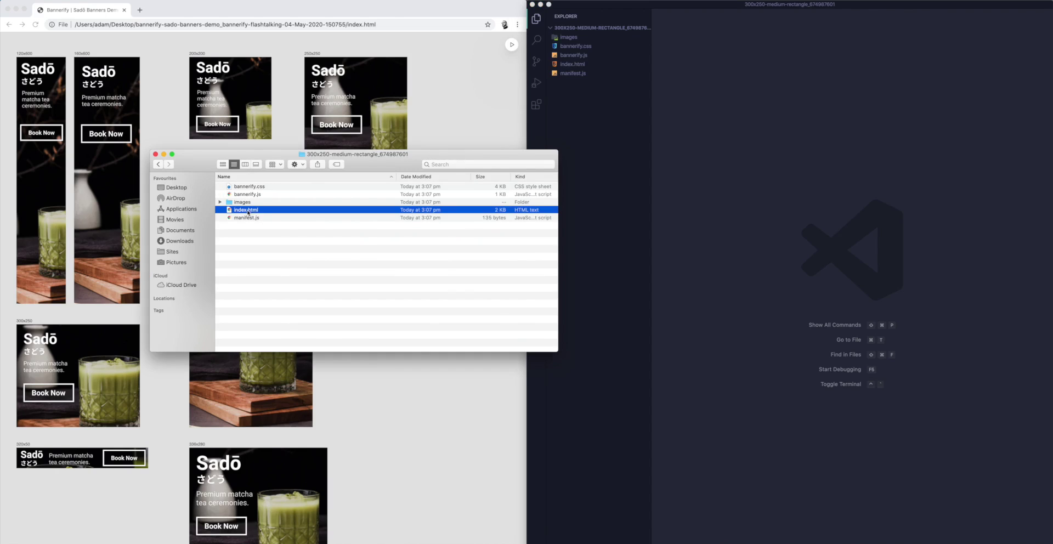
{"action": "left_click_drag", "start_coordinate": [253, 213], "coordinate": [165, 125]}
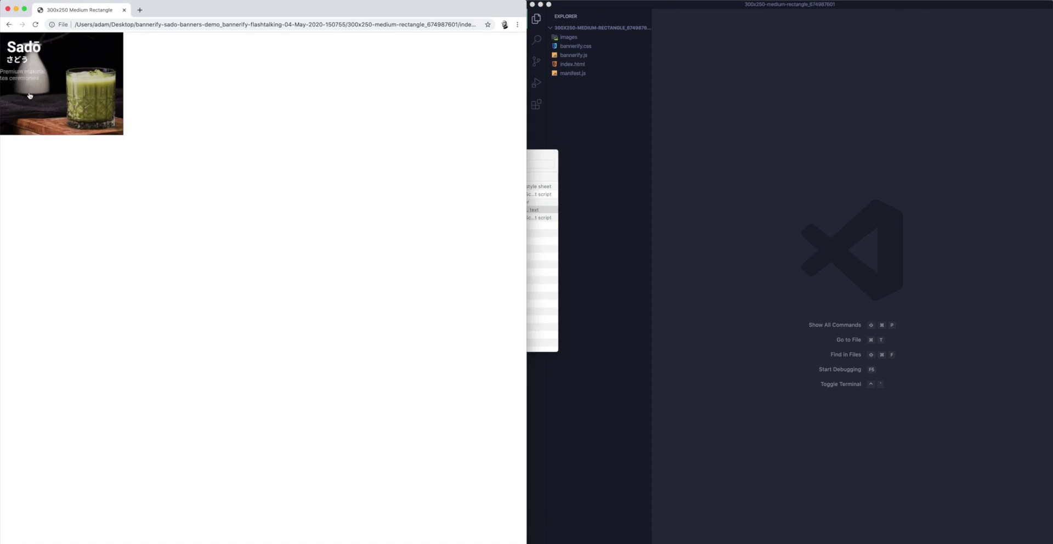
{"action": "left_click_drag", "start_coordinate": [543, 161], "coordinate": [518, 153]}
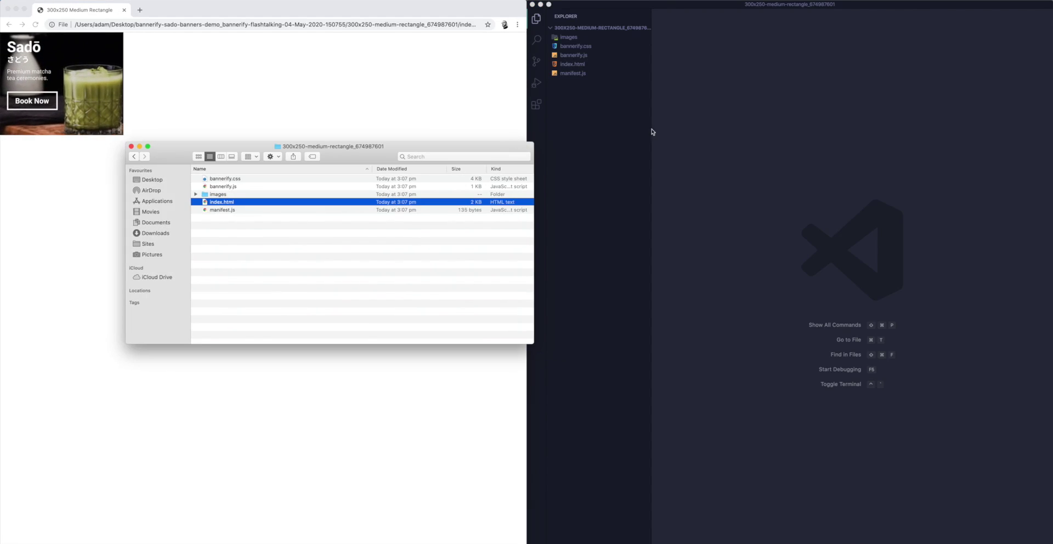
{"action": "left_click", "coordinate": [577, 64]}
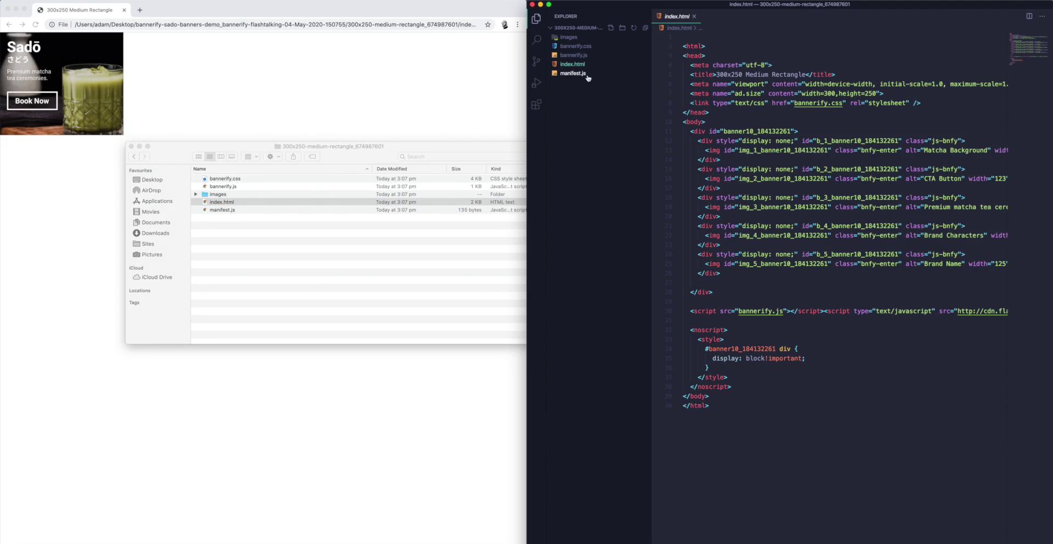
Keep index.html open, browse bannerify.css's style and keyframe rules, then open bannerify.js
{"action": "double_click", "coordinate": [571, 66]}
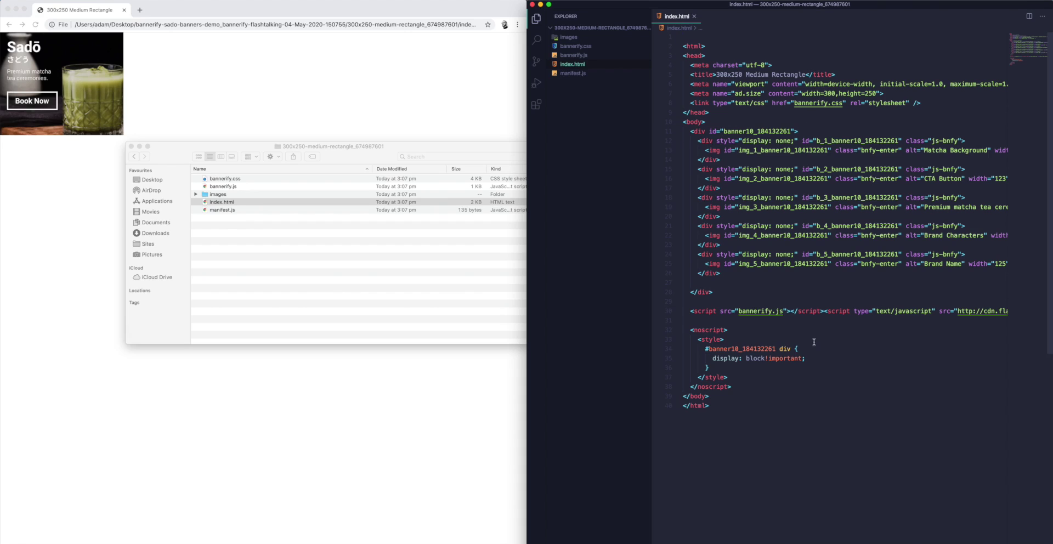
{"action": "left_click", "coordinate": [575, 46]}
{"action": "scroll", "coordinate": [721, 127], "scroll_direction": "down", "scroll_amount": 8}
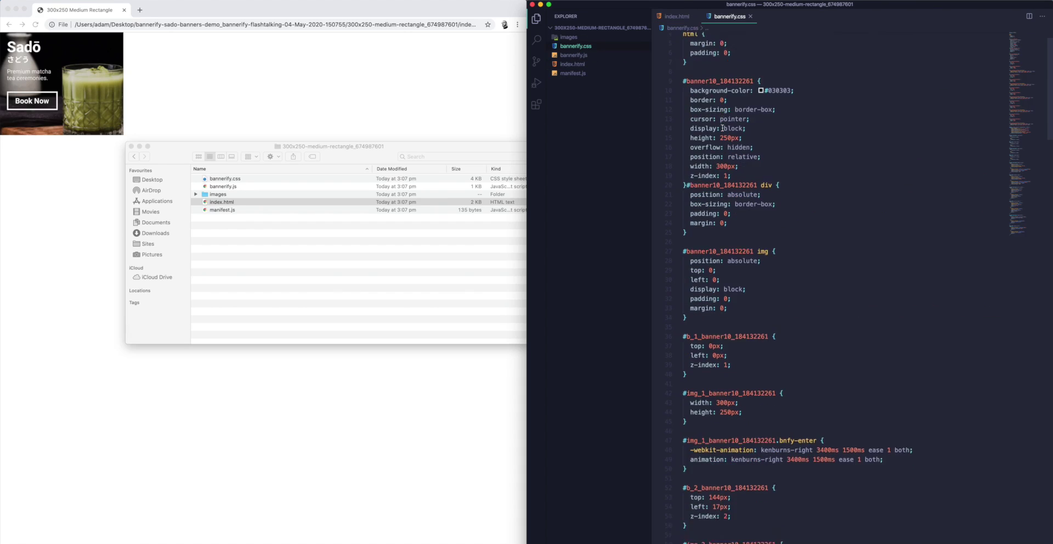
{"action": "scroll", "coordinate": [722, 128], "scroll_direction": "down", "scroll_amount": 15}
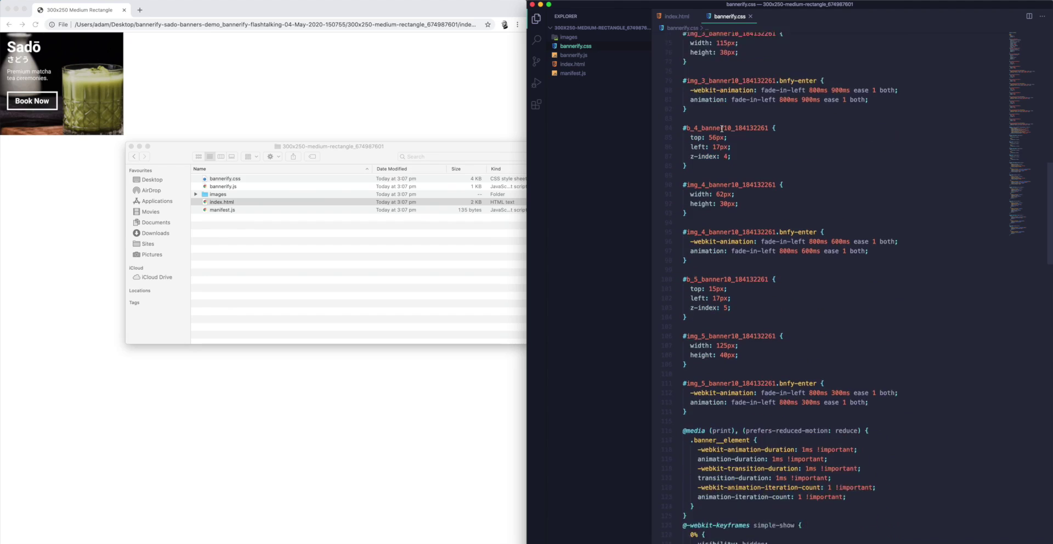
{"action": "scroll", "coordinate": [721, 129], "scroll_direction": "down", "scroll_amount": 5}
{"action": "scroll", "coordinate": [721, 129], "scroll_direction": "up", "scroll_amount": 9}
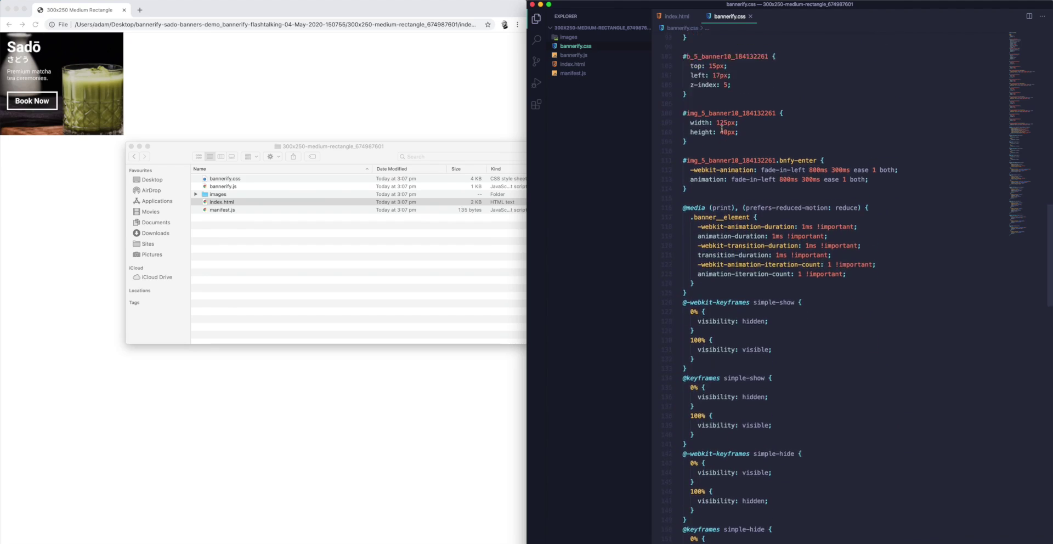
{"action": "left_click", "coordinate": [573, 55]}
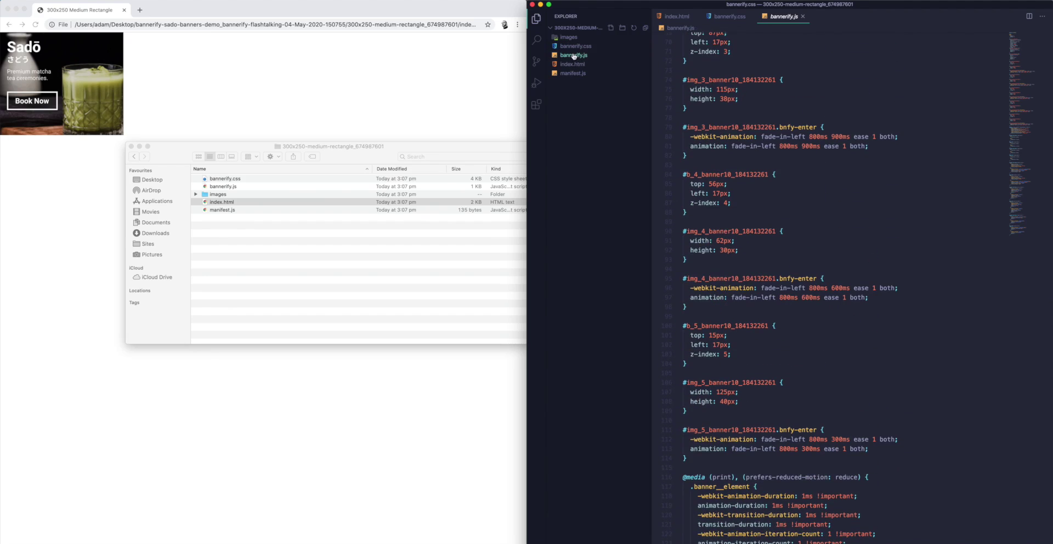
Inspect myFT uses and the #banner10_184132261 id in bannerify.js, then open manifest.js
{"action": "scroll", "coordinate": [749, 199], "scroll_direction": "down", "scroll_amount": 1}
{"action": "scroll", "coordinate": [744, 205], "scroll_direction": "down", "scroll_amount": 5}
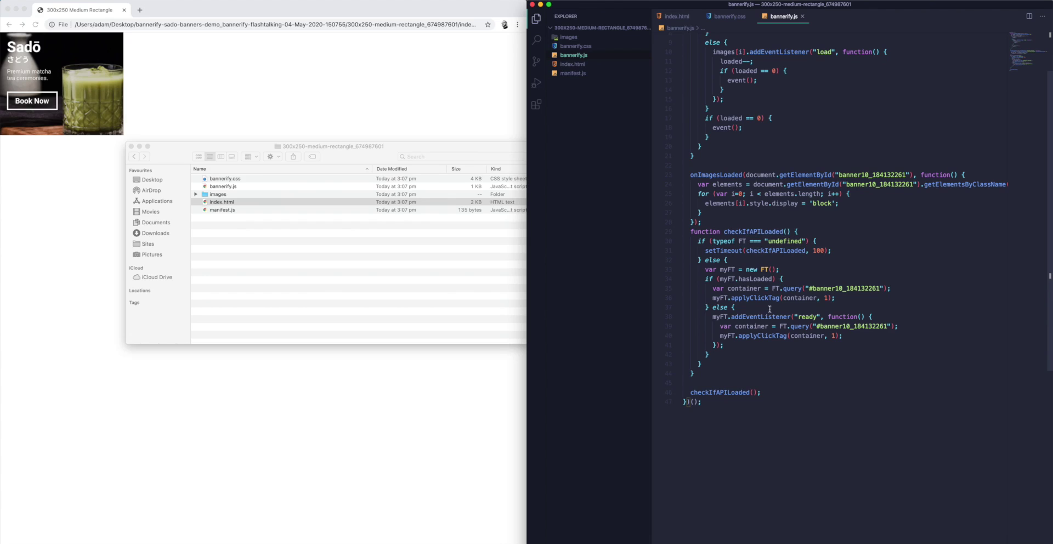
{"action": "double_click", "coordinate": [749, 298]}
{"action": "double_click", "coordinate": [719, 297]}
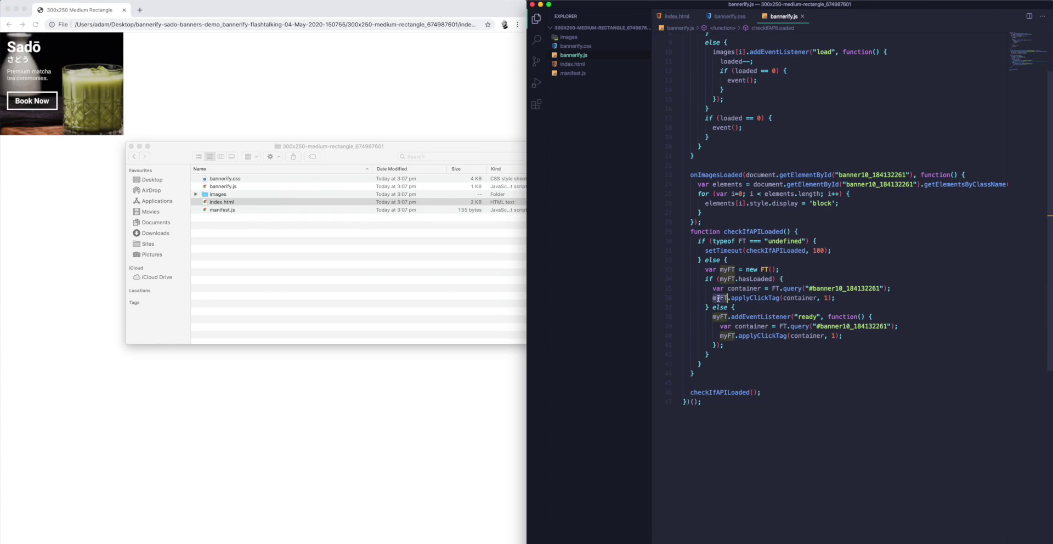
{"action": "left_click", "coordinate": [748, 298]}
{"action": "left_click_drag", "start_coordinate": [811, 289], "coordinate": [879, 289]}
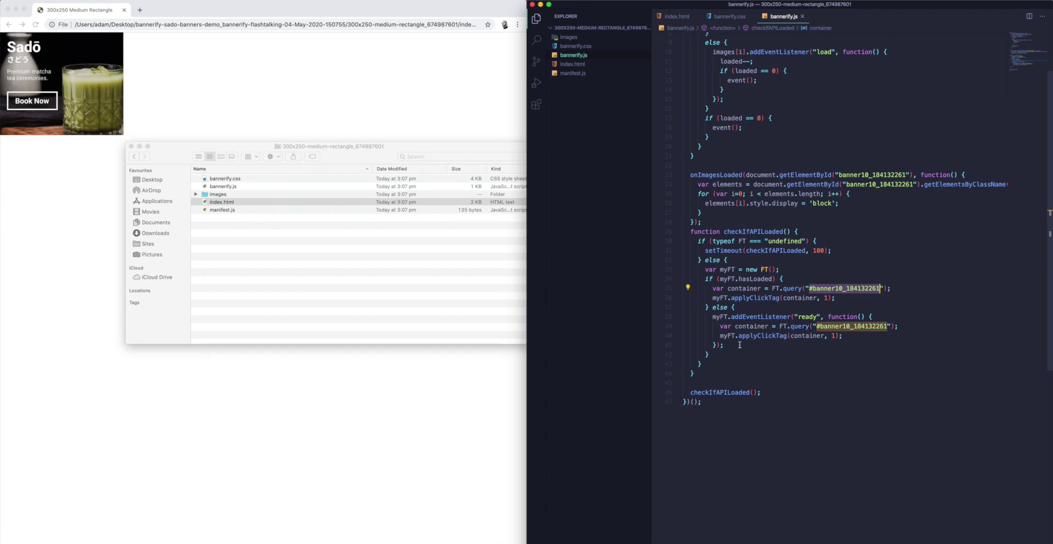
{"action": "left_click", "coordinate": [855, 296]}
{"action": "key", "text": "Down"}
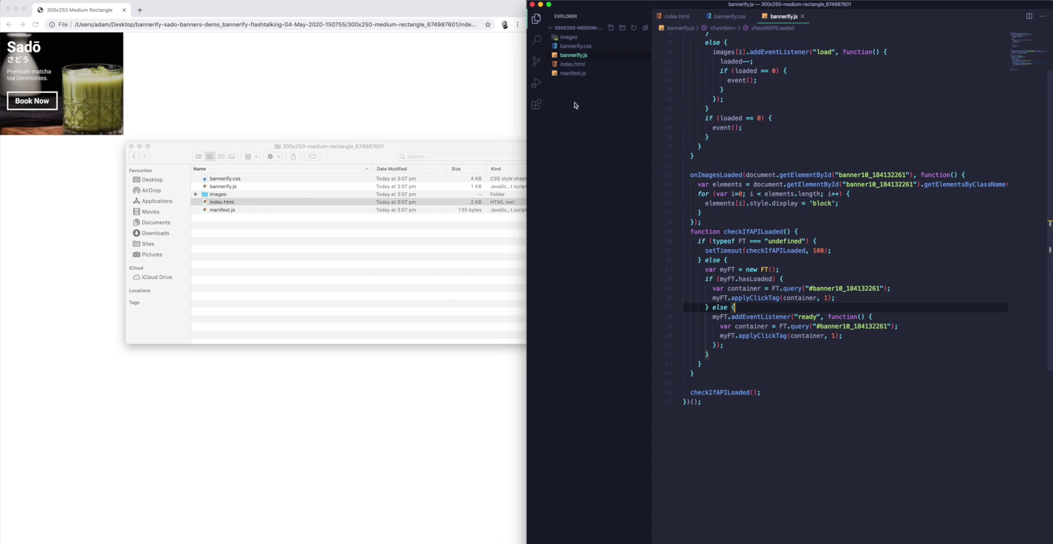
{"action": "left_click", "coordinate": [572, 72]}
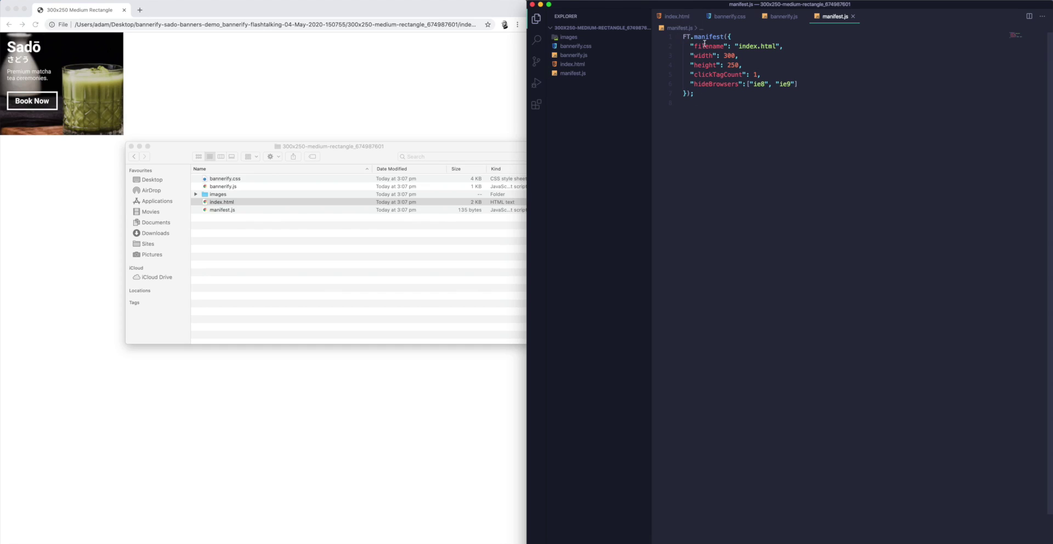
Step back from manifest.js through bannerify.js and bannerify.css to index.html, then return to Figma
{"action": "left_click", "coordinate": [712, 94]}
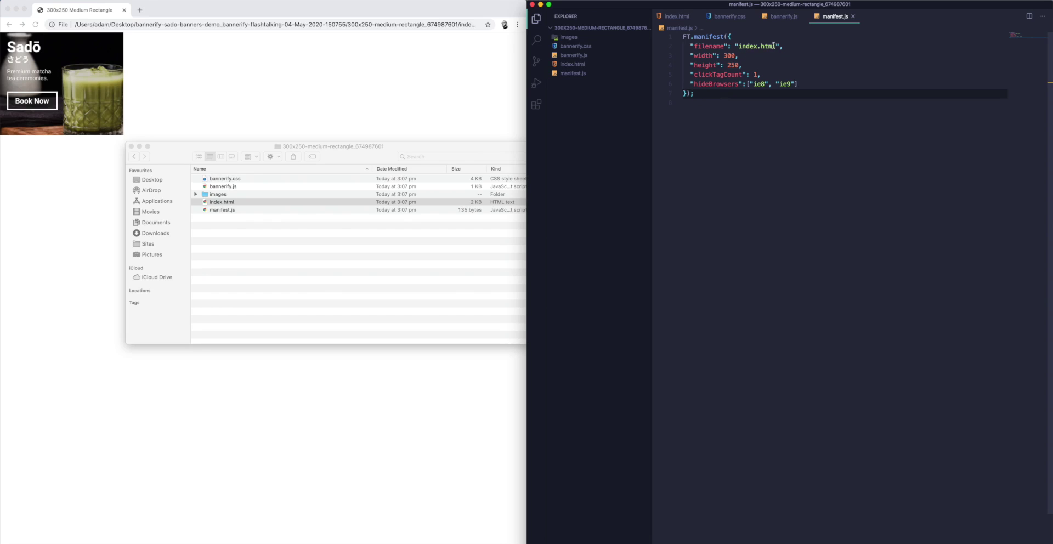
{"action": "left_click", "coordinate": [700, 110]}
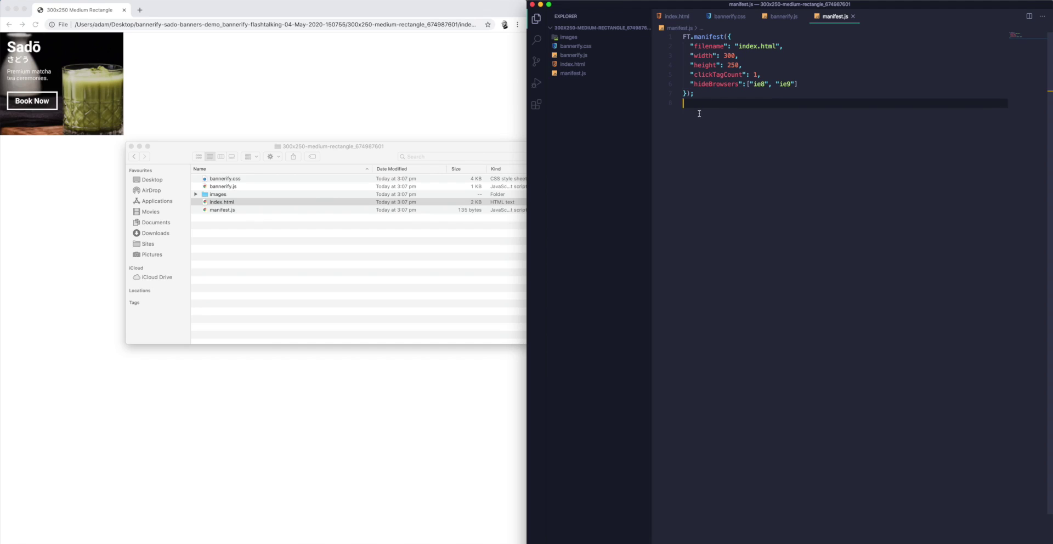
{"action": "left_click", "coordinate": [781, 17]}
{"action": "left_click", "coordinate": [719, 17]}
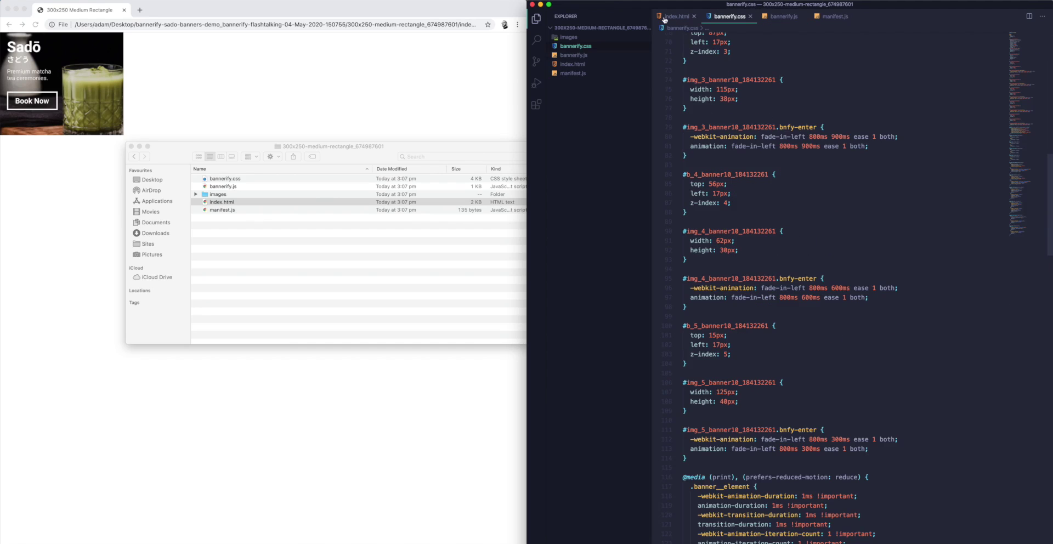
{"action": "left_click", "coordinate": [671, 16]}
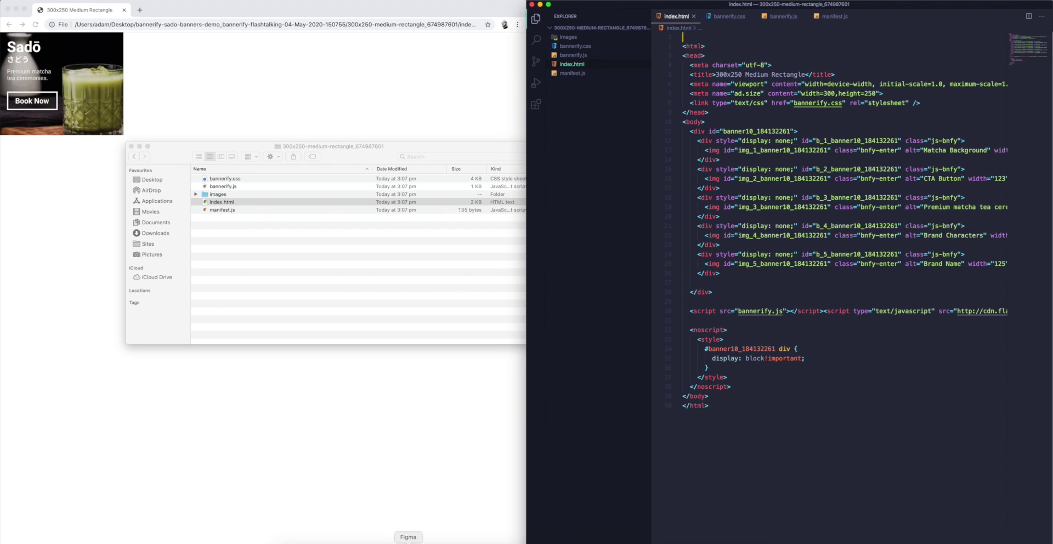
{"action": "left_click", "coordinate": [408, 539]}
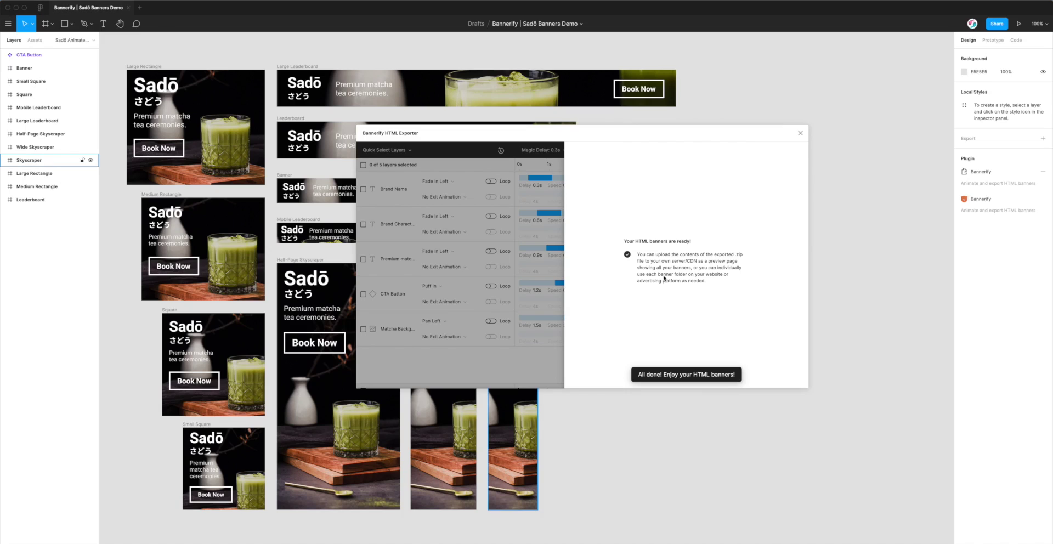